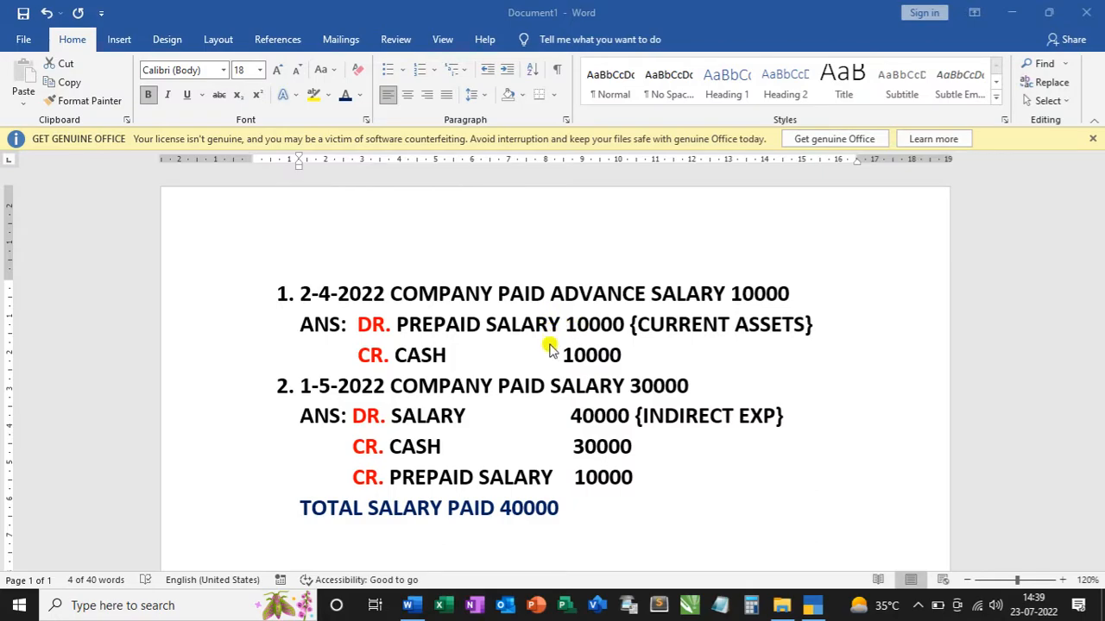
Colour the words PAID ADVANCE SALARY red in the first transaction.
left_click(354, 321)
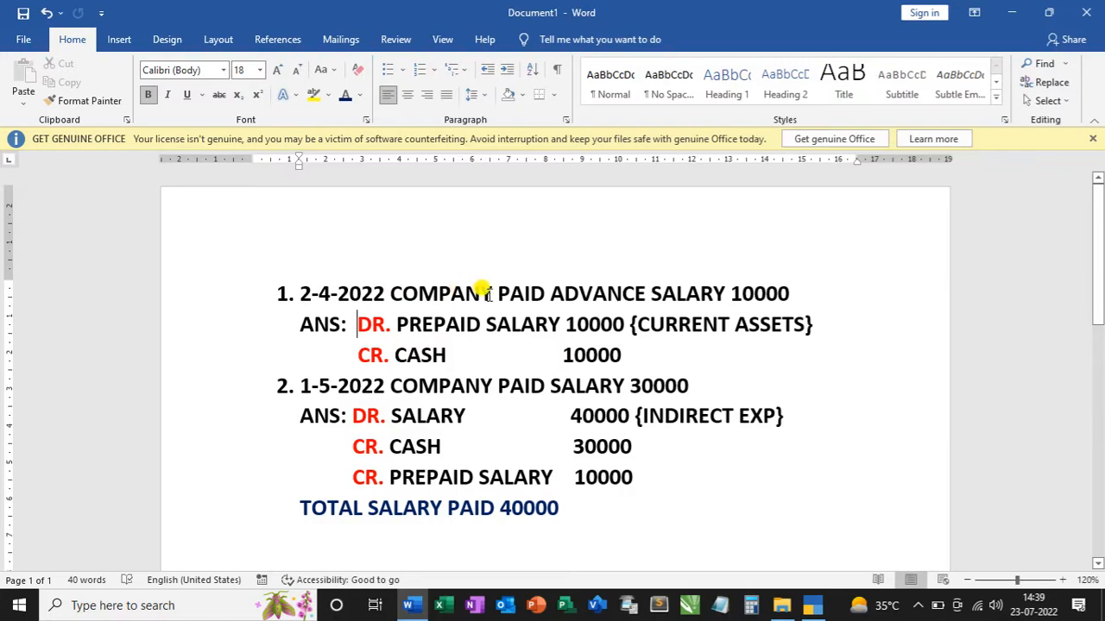
left_click_drag(494, 293, 677, 294)
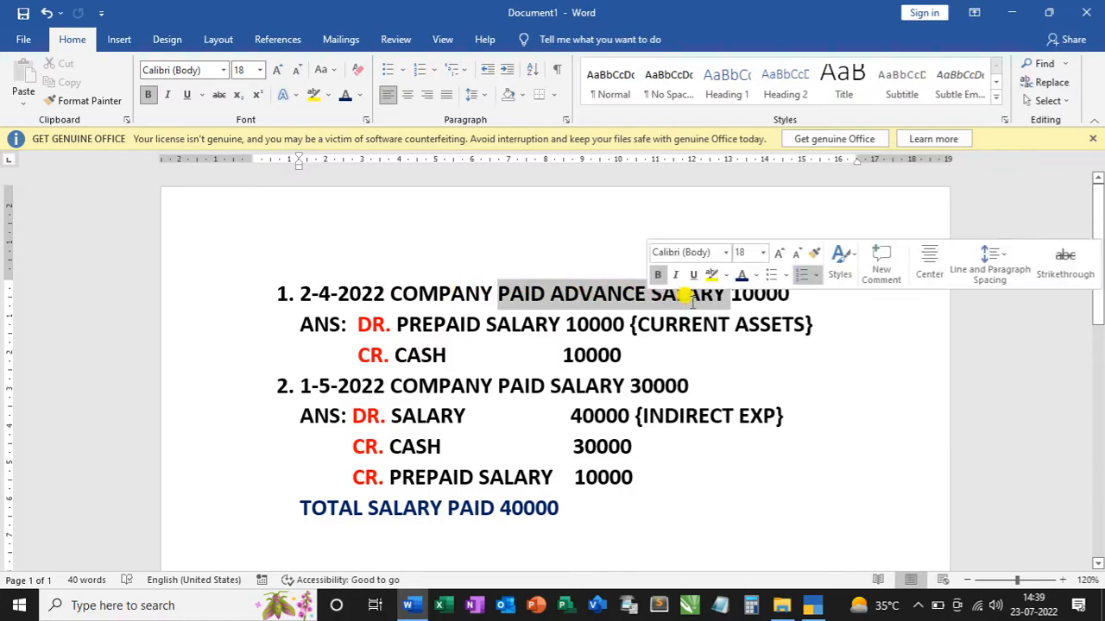
left_click(361, 95)
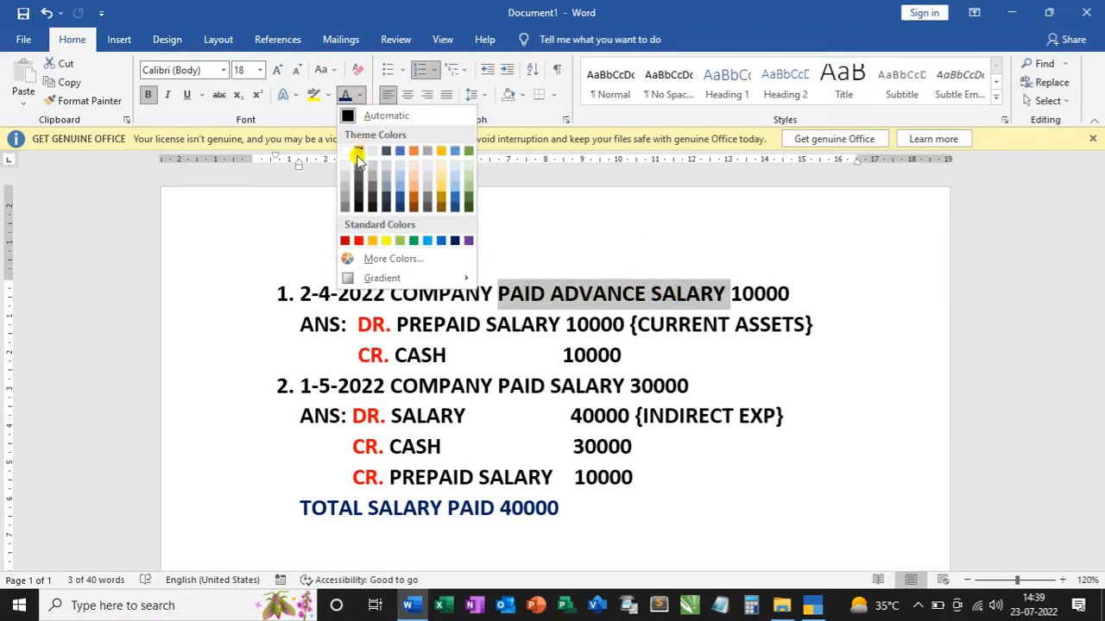
left_click(361, 240)
Try adding PAYMENT VOCHER on its own line above the first answer's debit entry, and undo the addition.
left_click(354, 322)
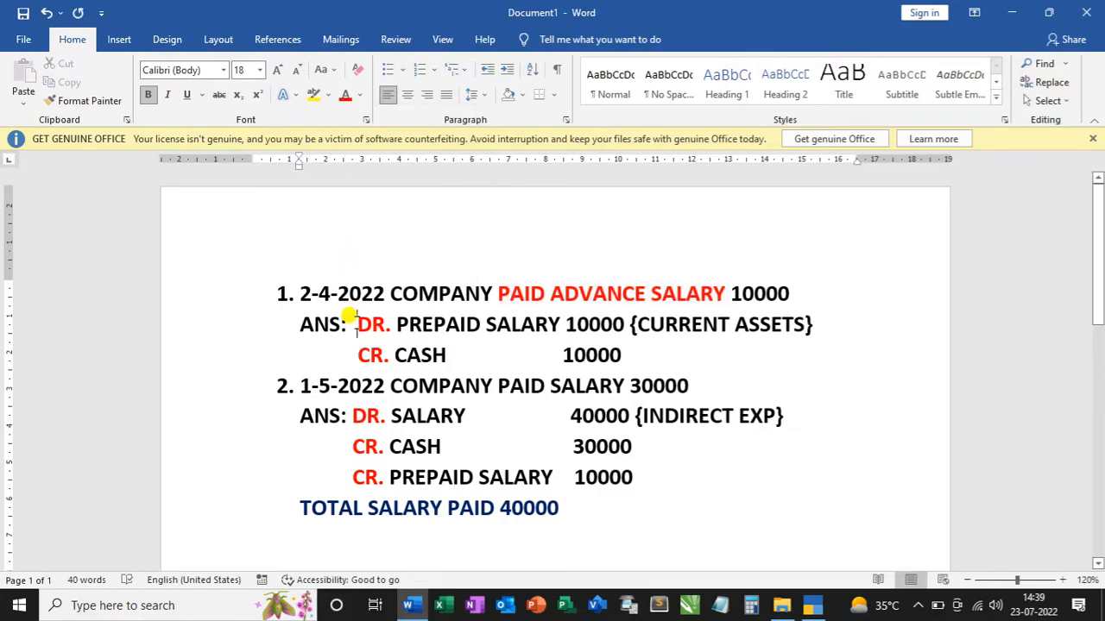
key("Return")
key("Tab")
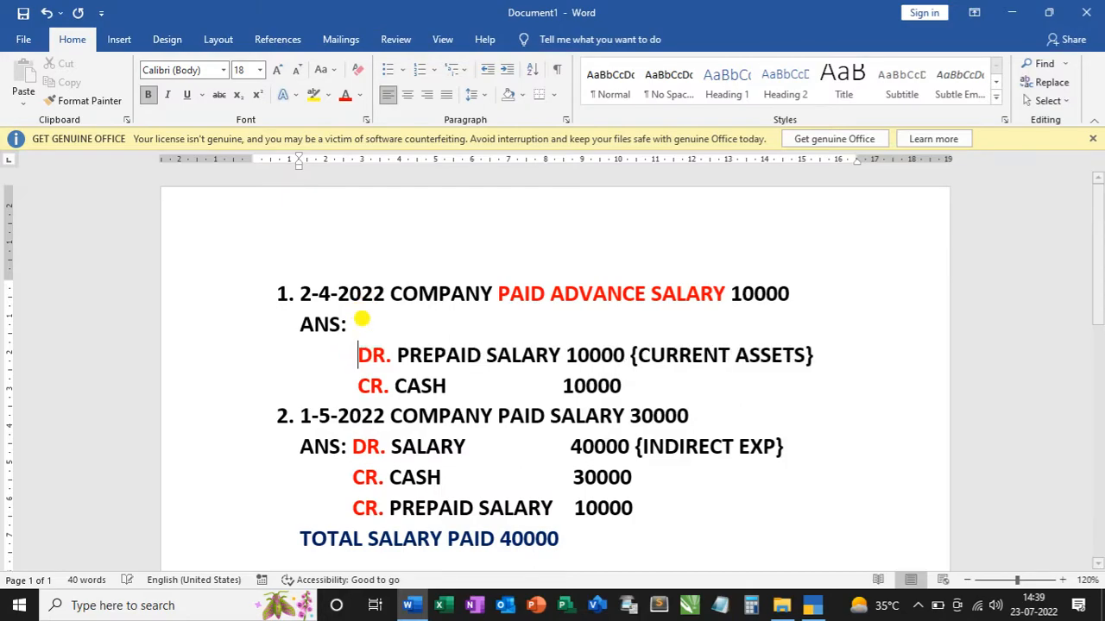
left_click(361, 321)
type("PAYMENT ")
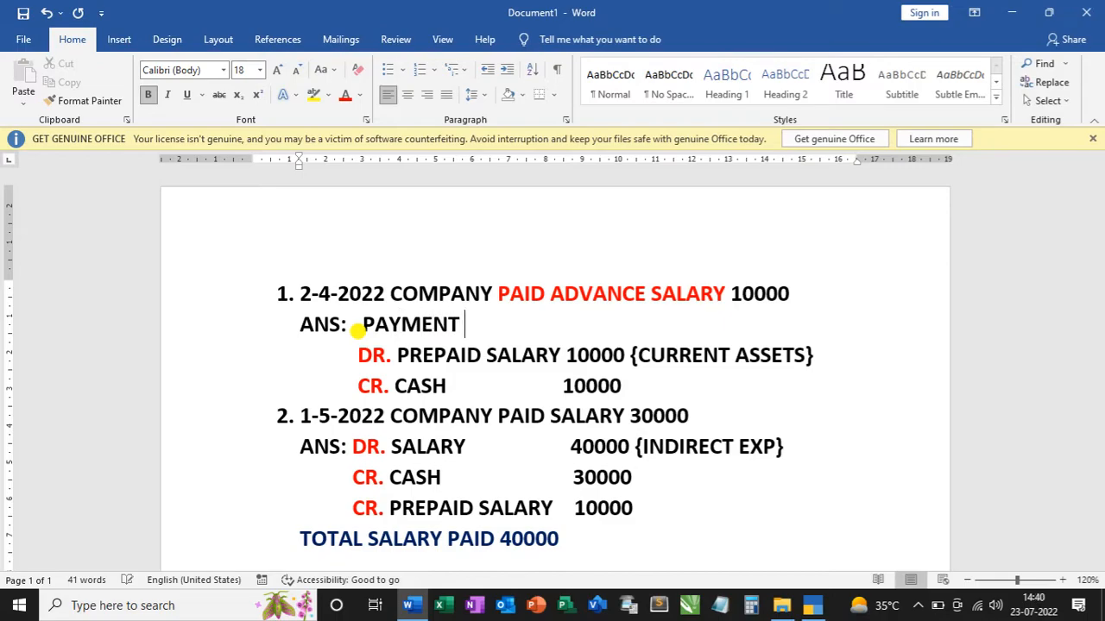
type("VOCHER")
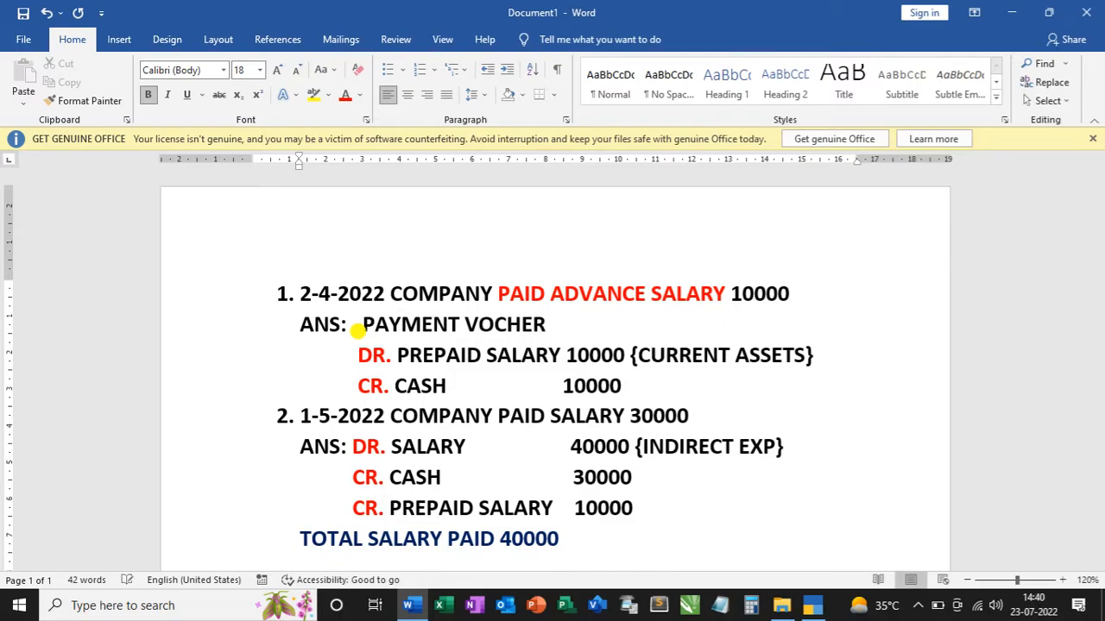
left_click(698, 413)
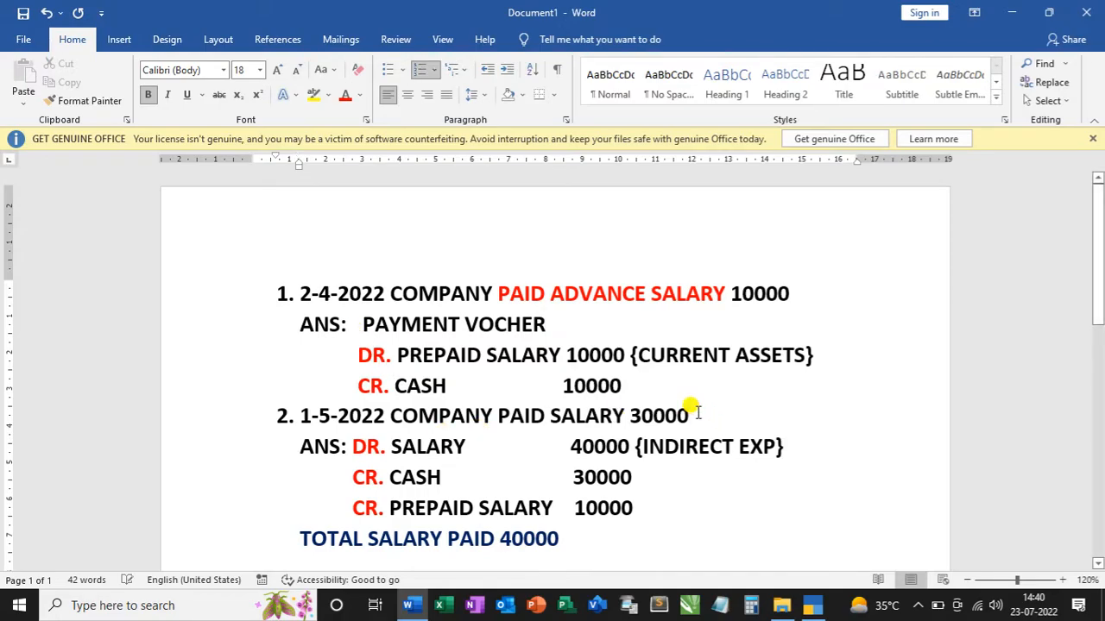
key("ctrl+z")
key("ctrl+z")
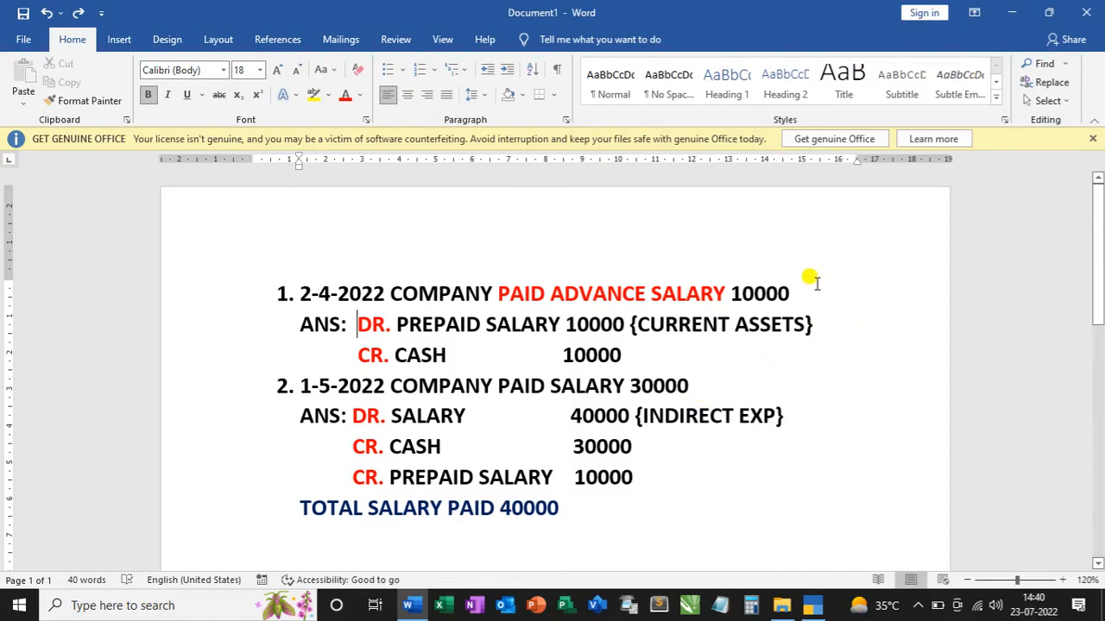
Append (P.V) to the end of both the 2-4-2022 and 1-5-2022 transaction lines.
left_click(806, 293)
type("(P.V)")
left_click(699, 390)
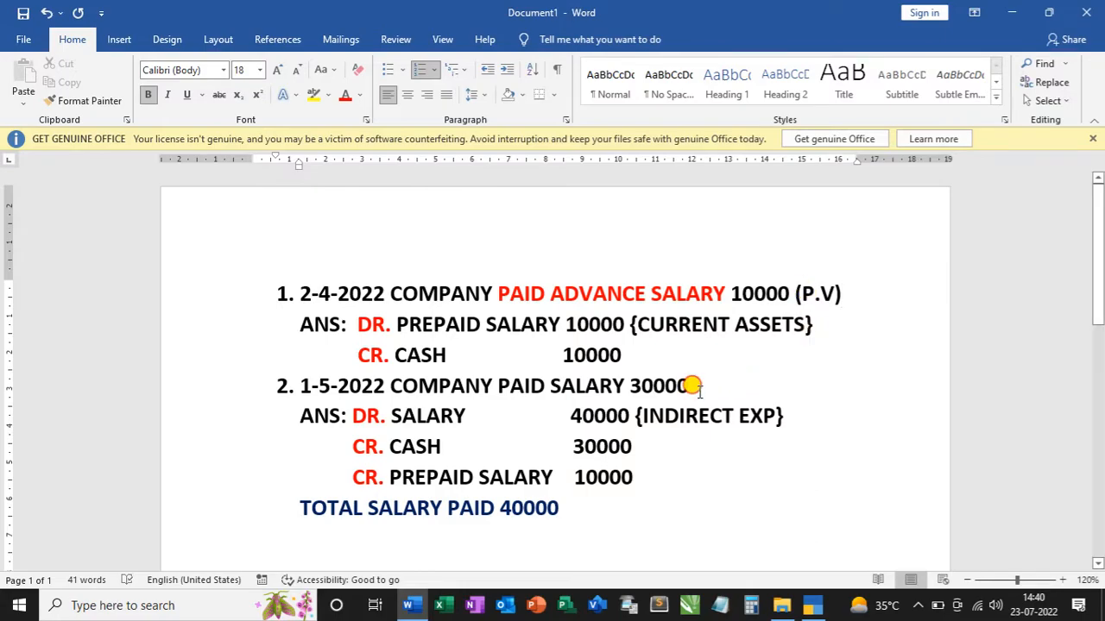
type("(PV)")
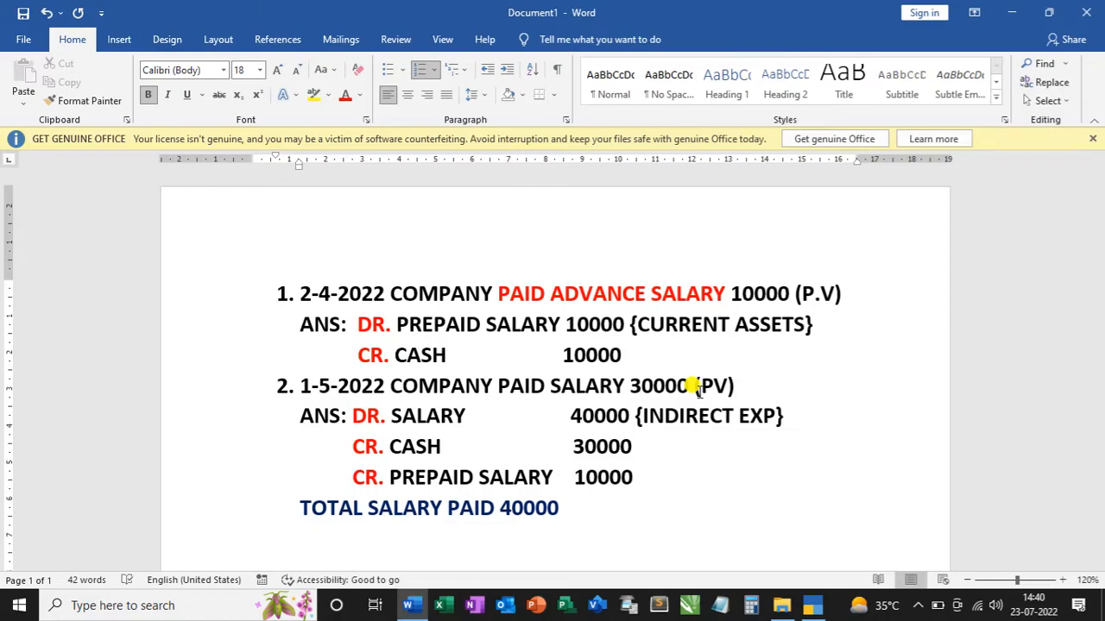
left_click(696, 389)
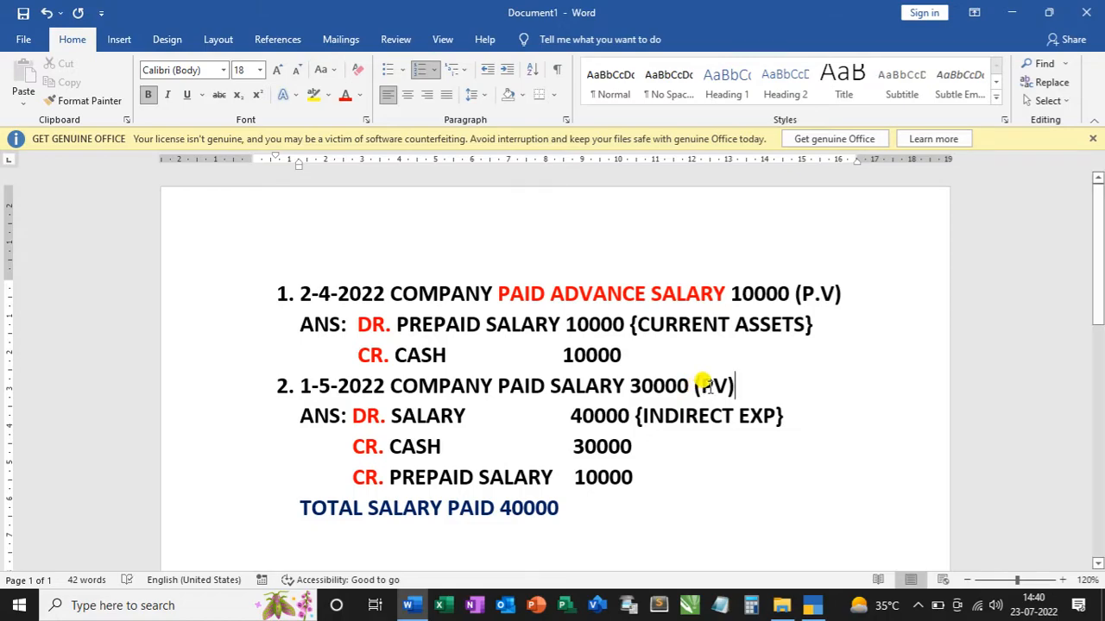
left_click(713, 388)
type(".")
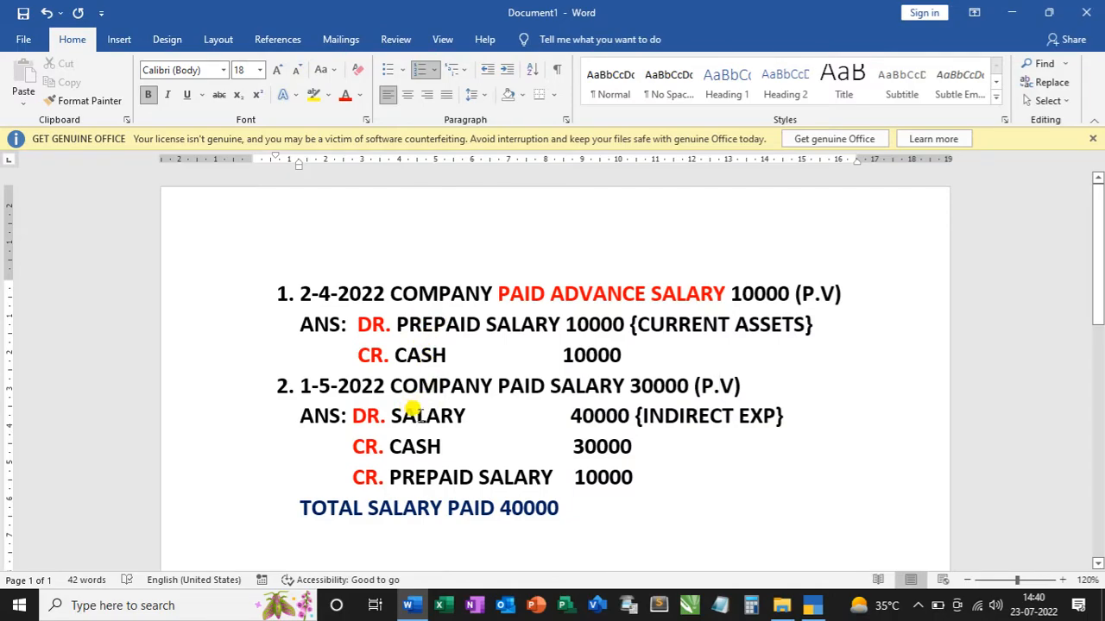
Switch to TallyPrime and open a new payment voucher for A.B TRADER, checking the first transaction in Word on the way.
left_click(812, 610)
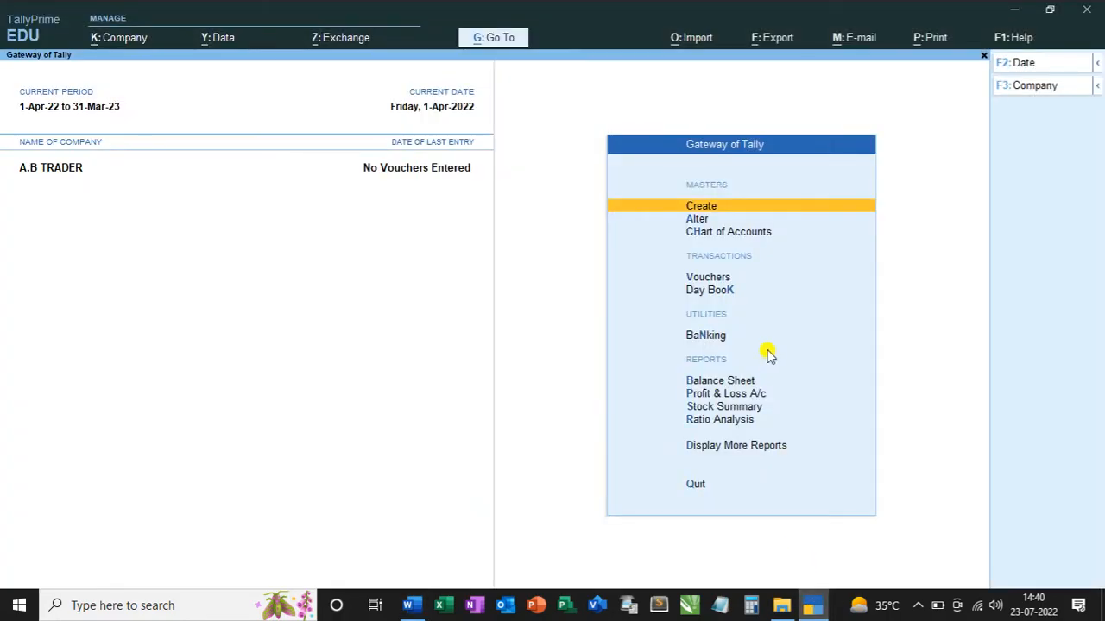
key("alt+Tab")
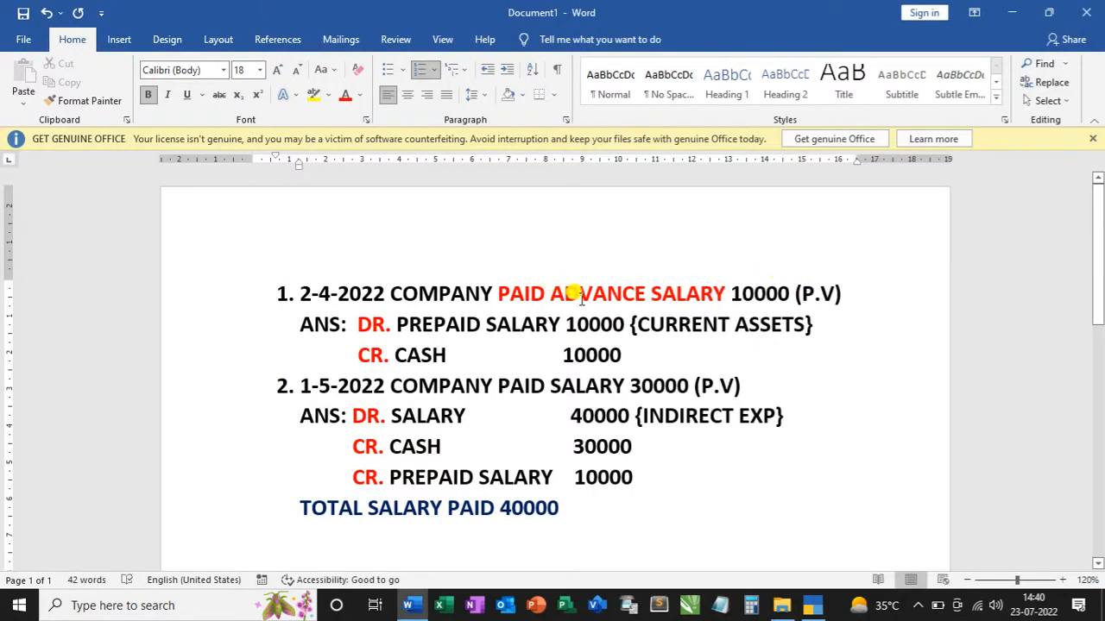
key("alt+Tab")
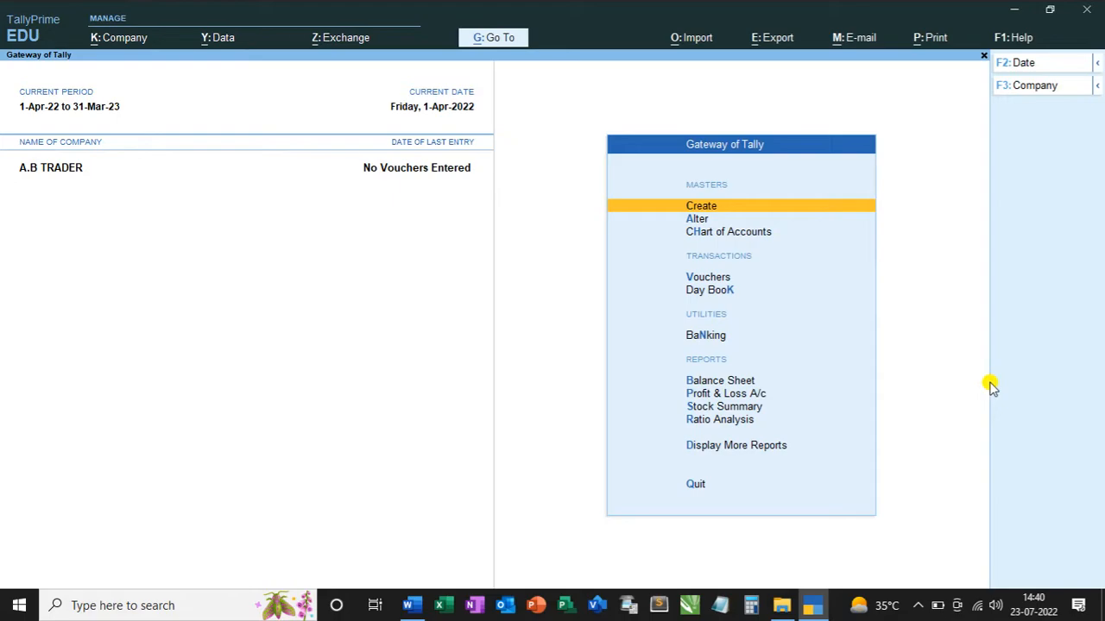
key("Down")
key("Down")
key("Down")
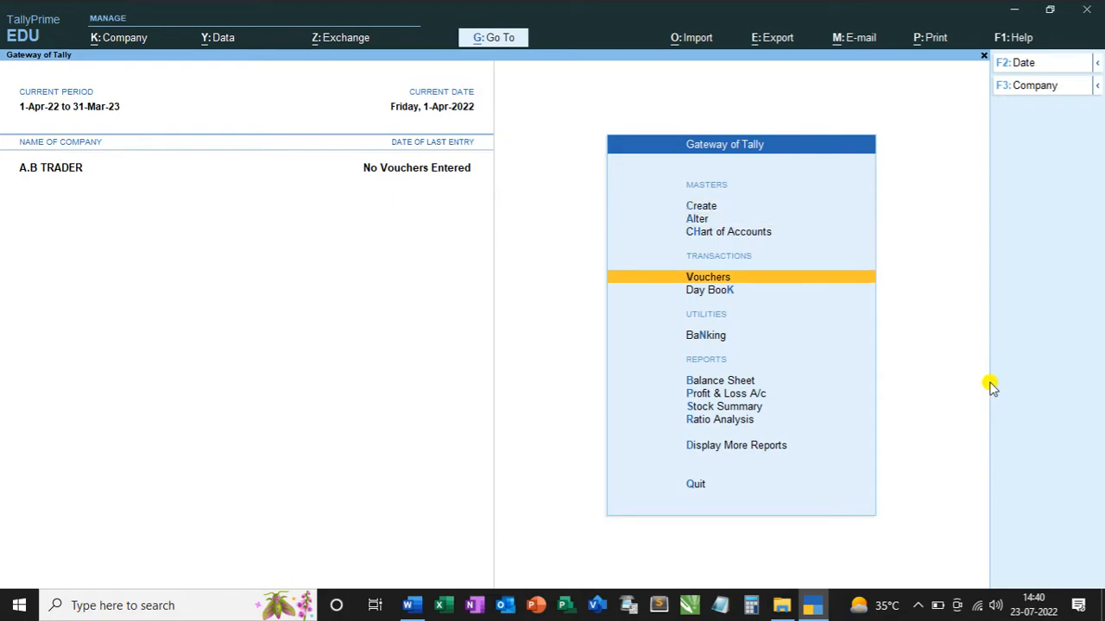
key("Return")
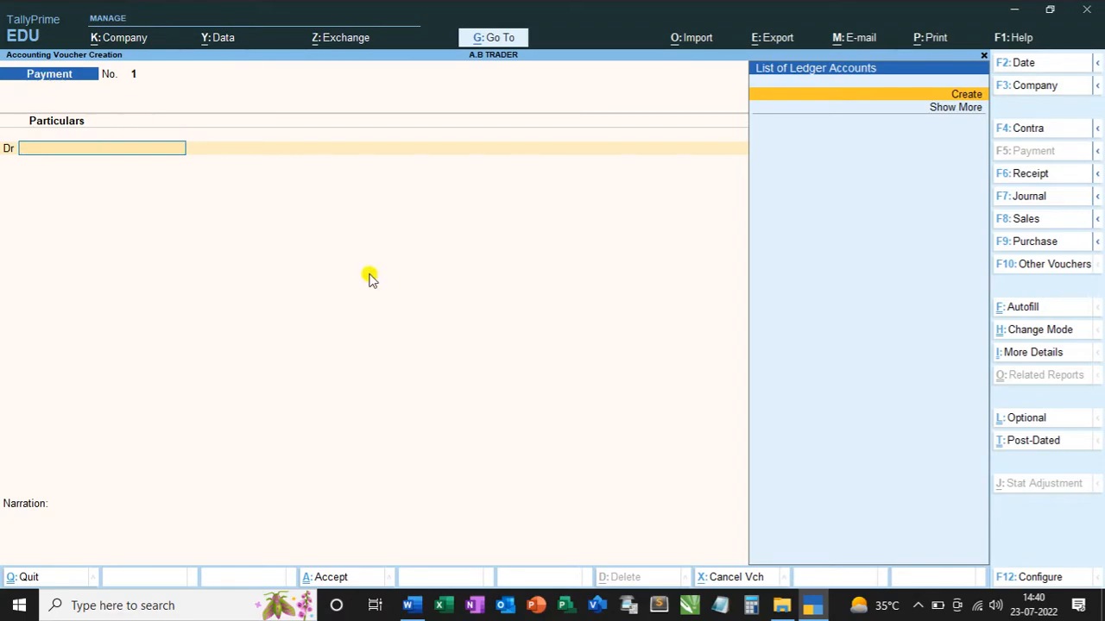
Create a new ledger named PREPAID SALARY for the voucher's debit line, leaving the alias and description empty.
key("alt+c")
type("PREPAID SALA")
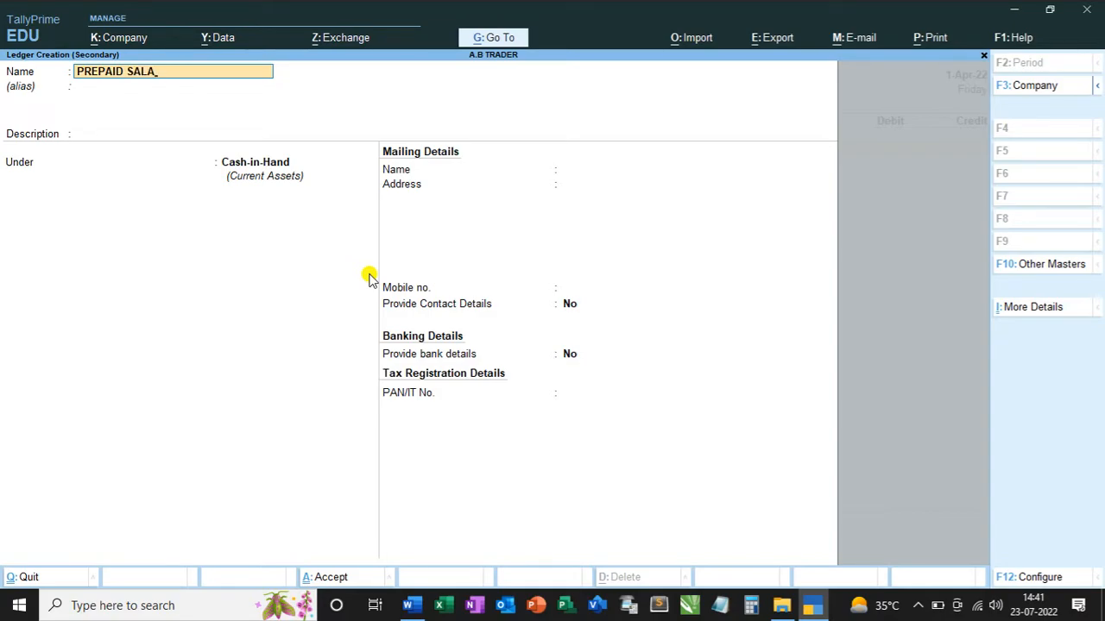
type("RY")
key("Return")
key("Return")
key("Return")
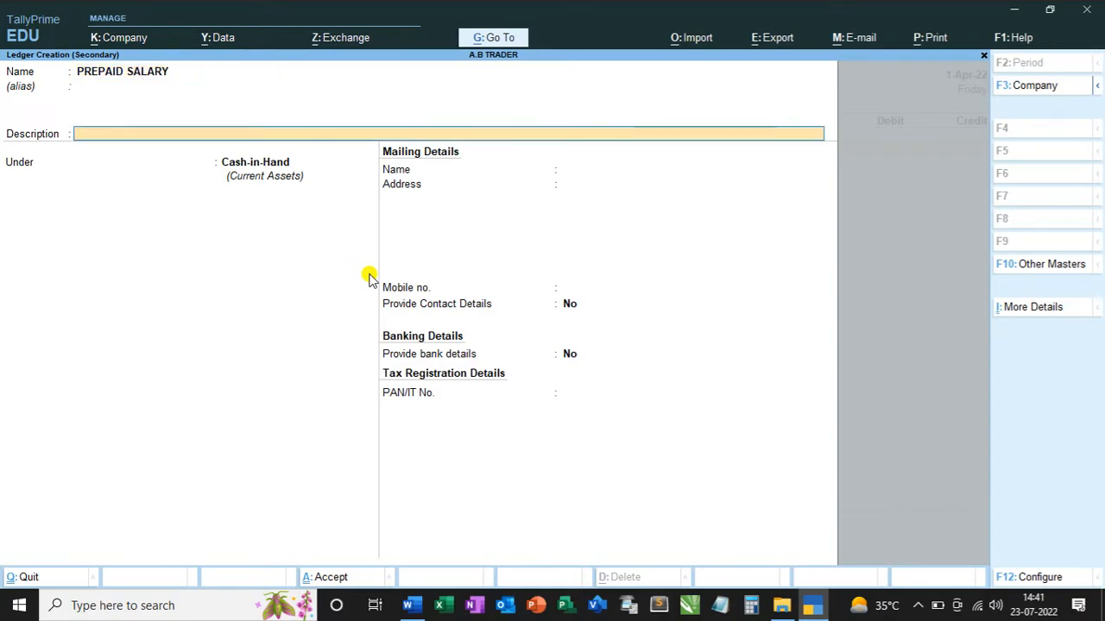
Group the PREPAID SALARY ledger under Current Assets and save it with the remaining details at their defaults.
type("CU")
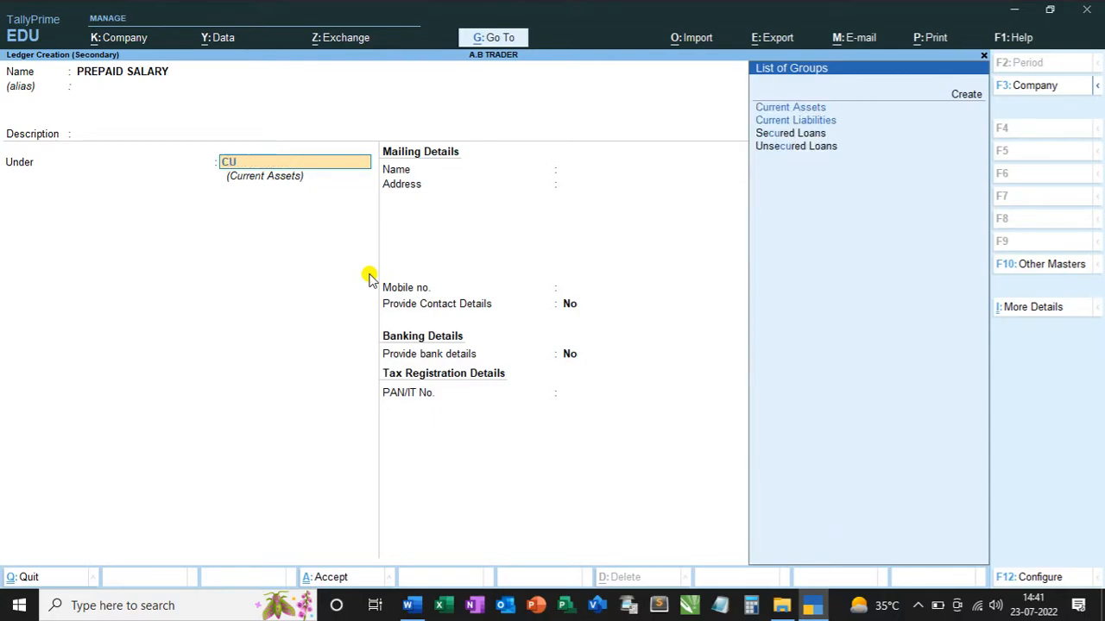
key("Return")
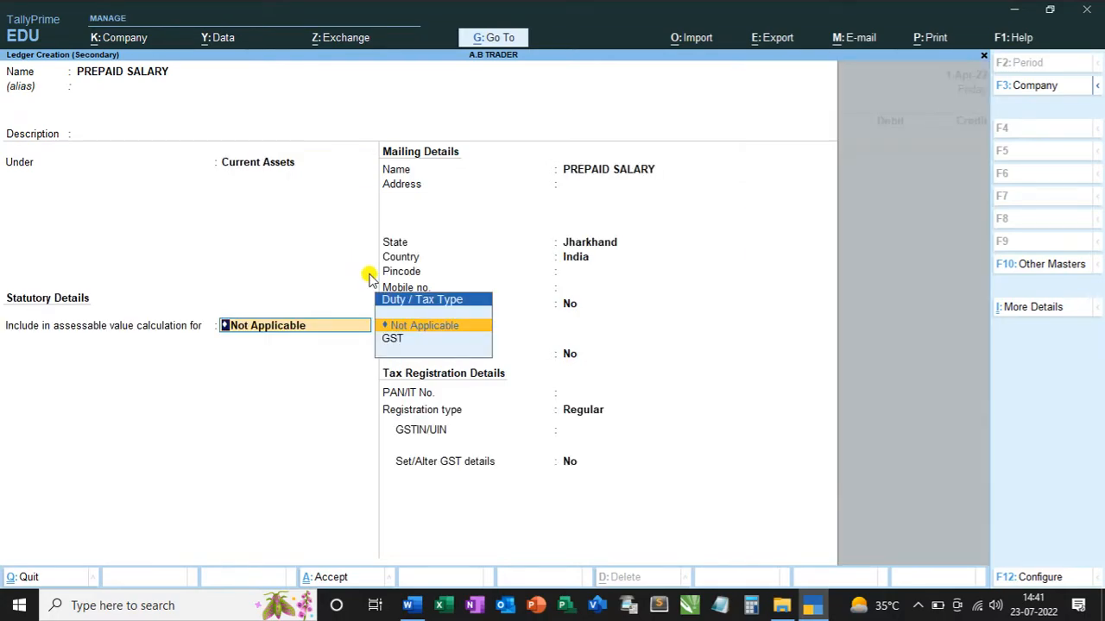
key("Return")
key("Return")
key("Return")
key("Return")
key("Return")
key("Return")
key("Return")
key("Return")
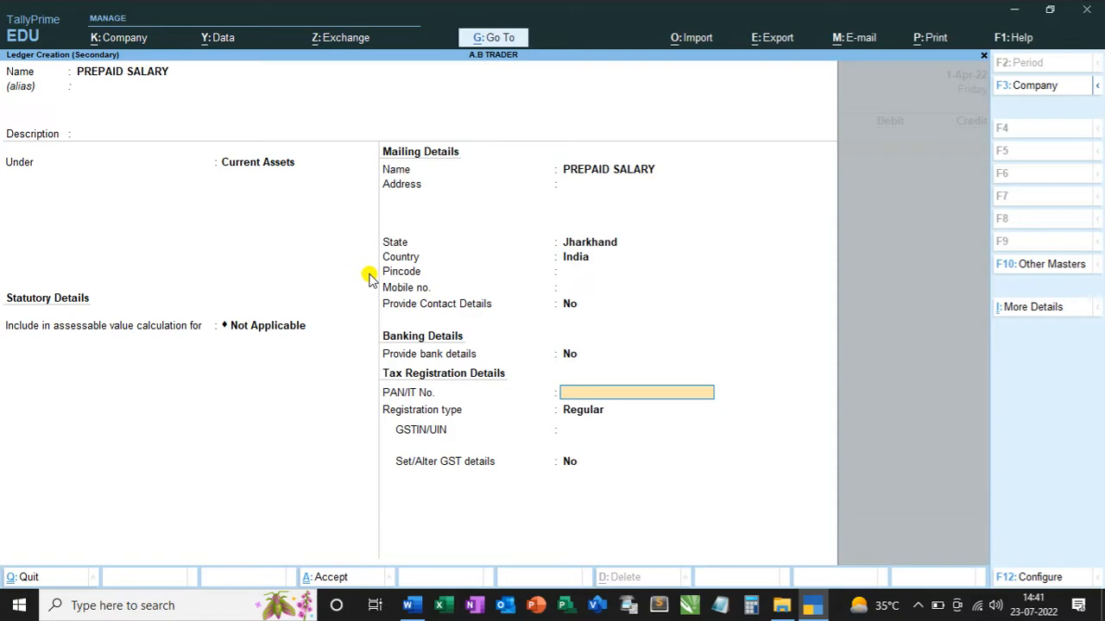
key("Return")
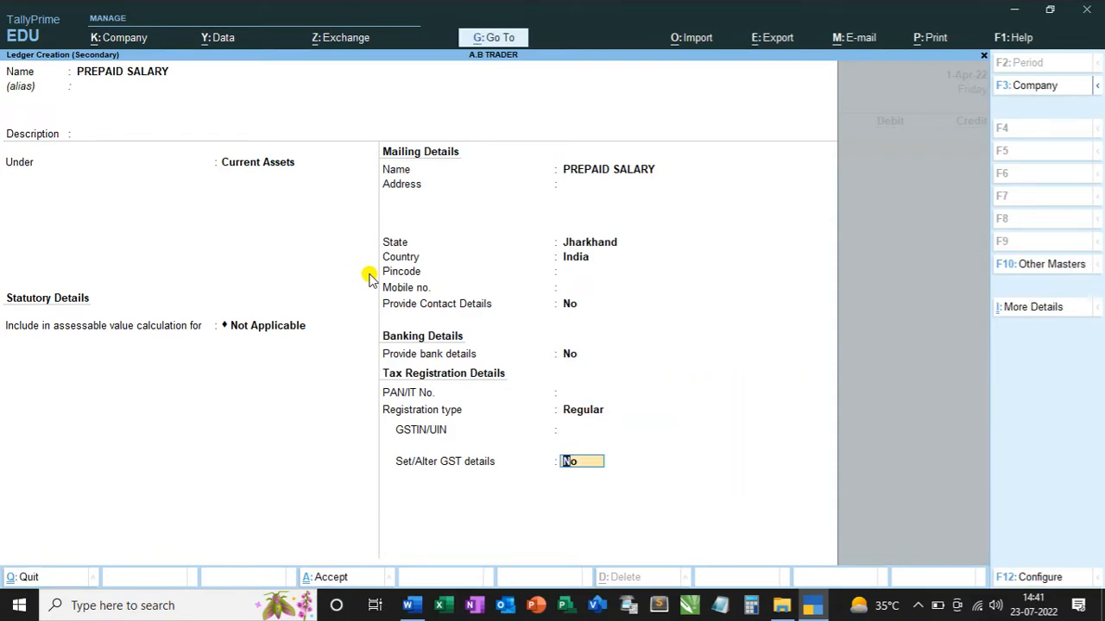
key("Return")
left_click(368, 273)
key("Return")
Debit PREPAID SALARY with 10000, credit Cash for the same amount, and save the payment voucher without a narration.
type("10000")
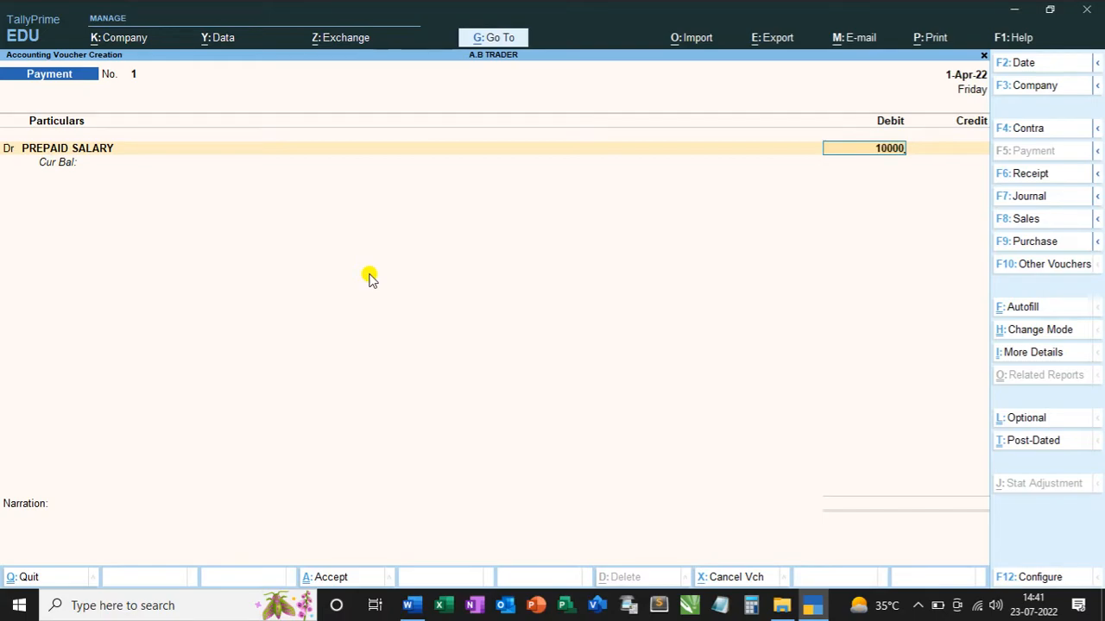
key("Return")
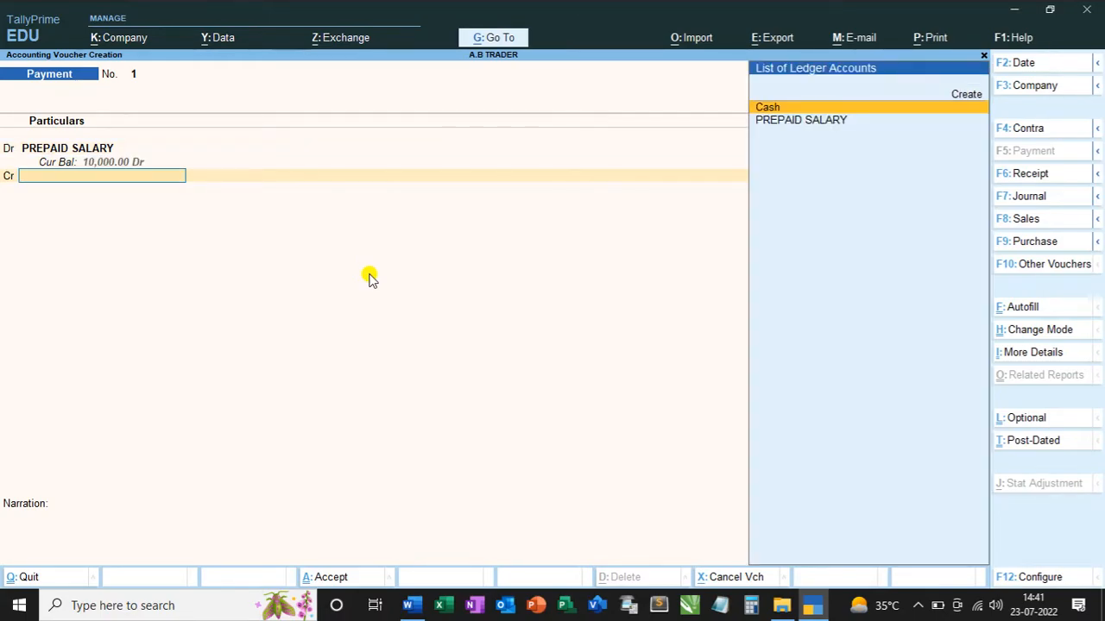
key("Return")
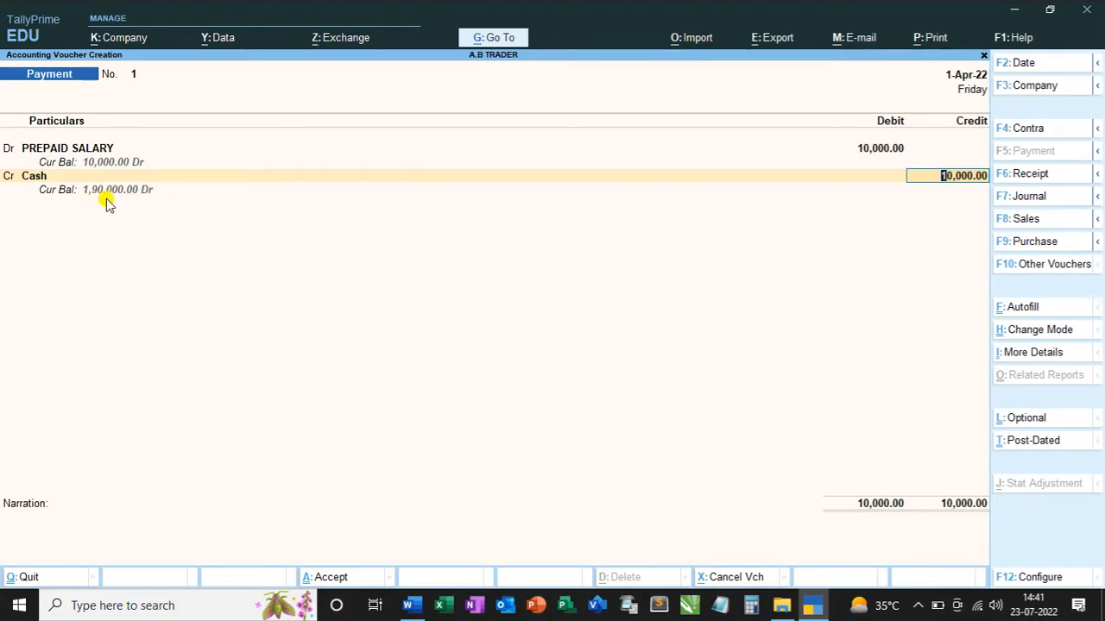
key("Return")
key("Return")
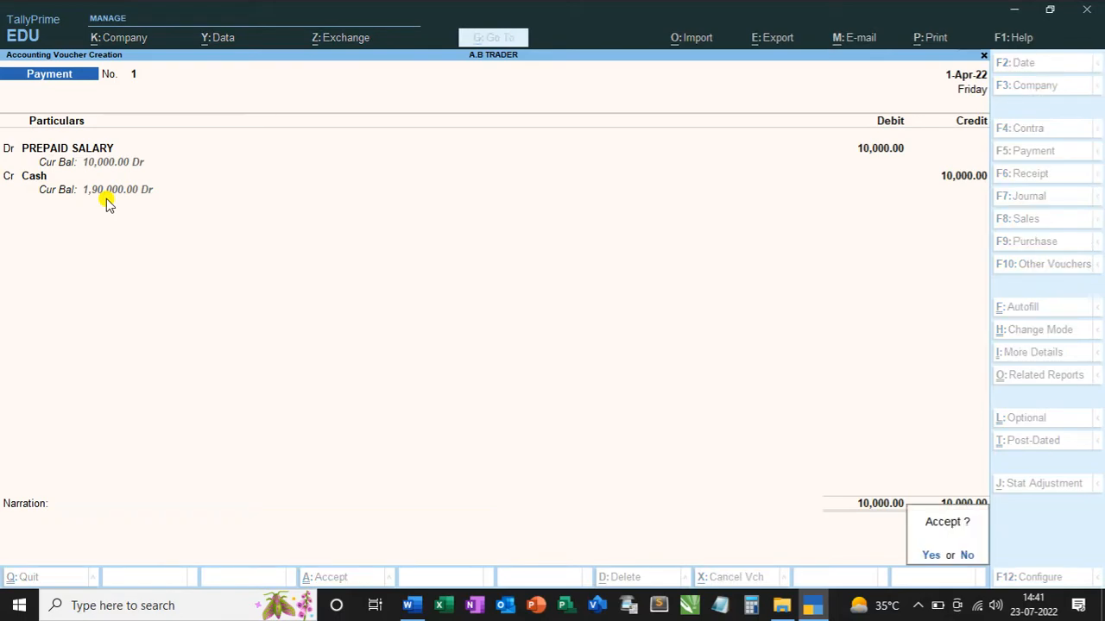
key("Return")
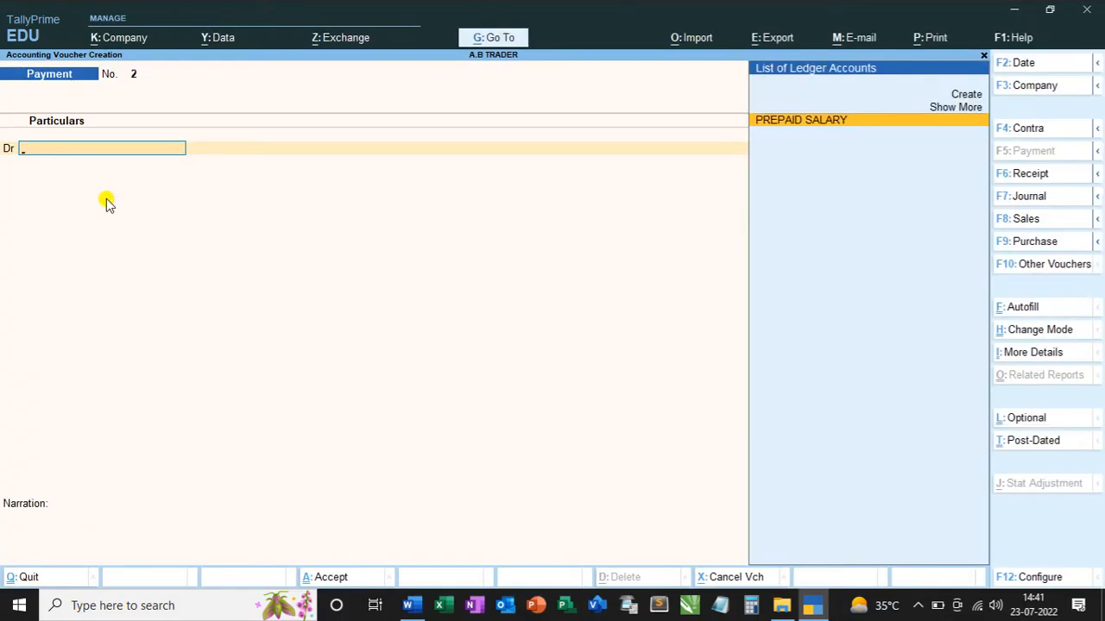
Leave voucher entry and examine the Cash-in-Hand and PREPAID SALARY lines on the balance sheet, and return to the Gateway of Tally.
key("Escape")
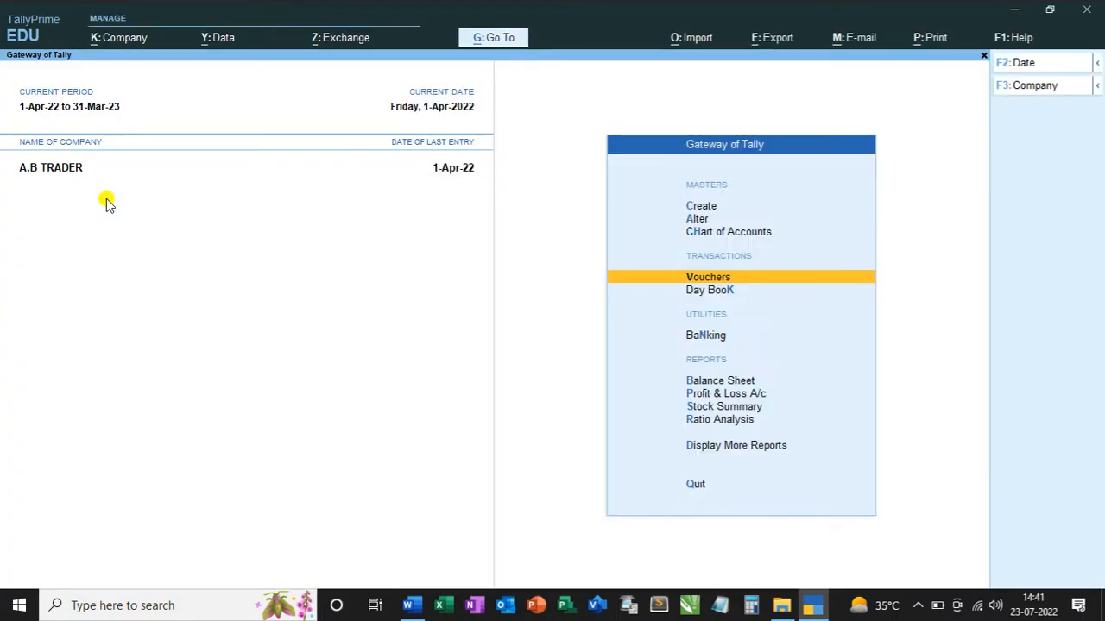
key("Down")
key("Down")
key("Down")
key("Down")
key("Down")
key("Down")
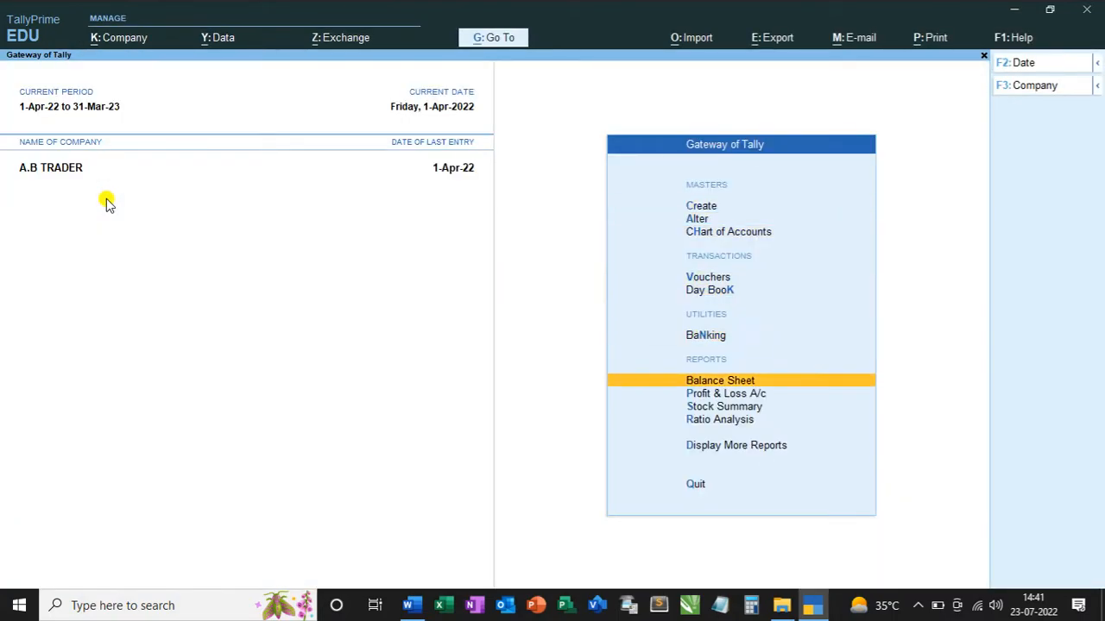
key("Return")
key("Down")
key("Down")
key("Down")
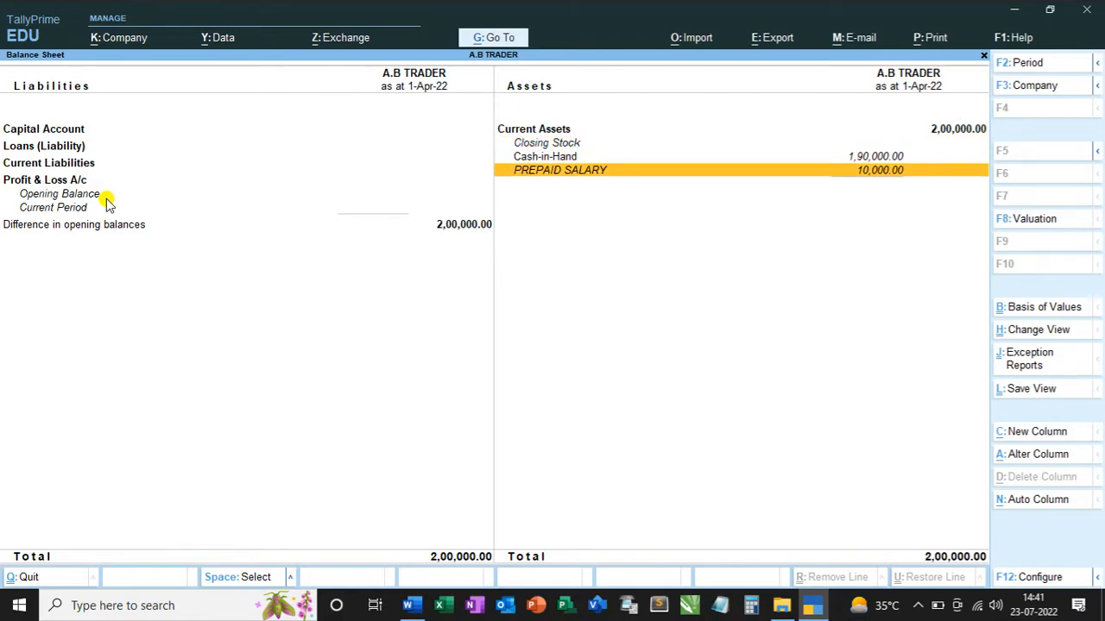
key("Up")
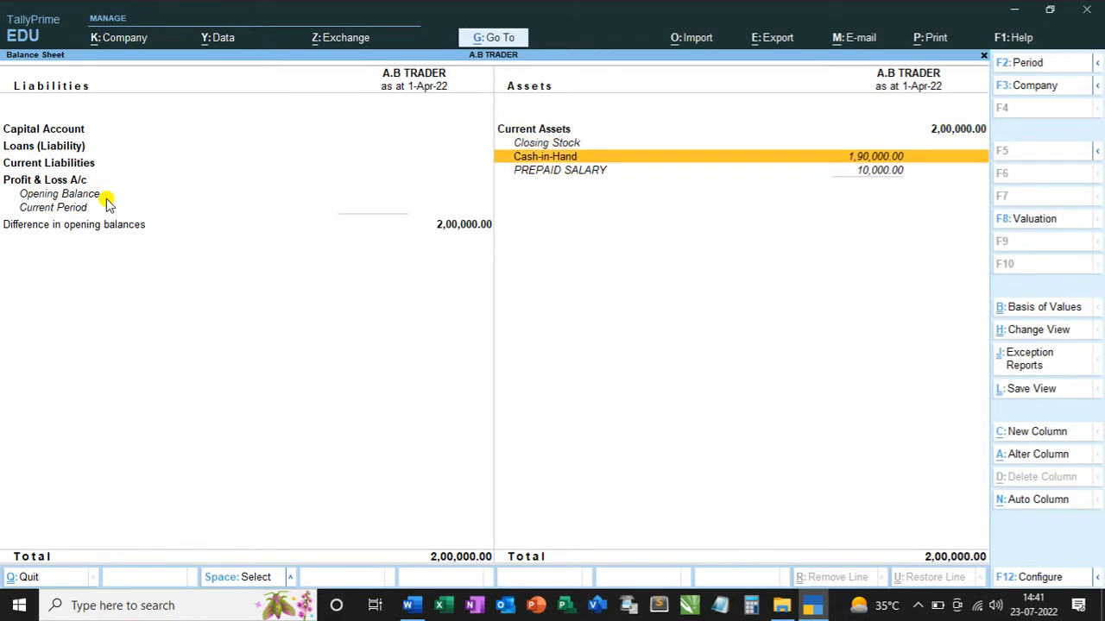
key("Escape")
key("Home")
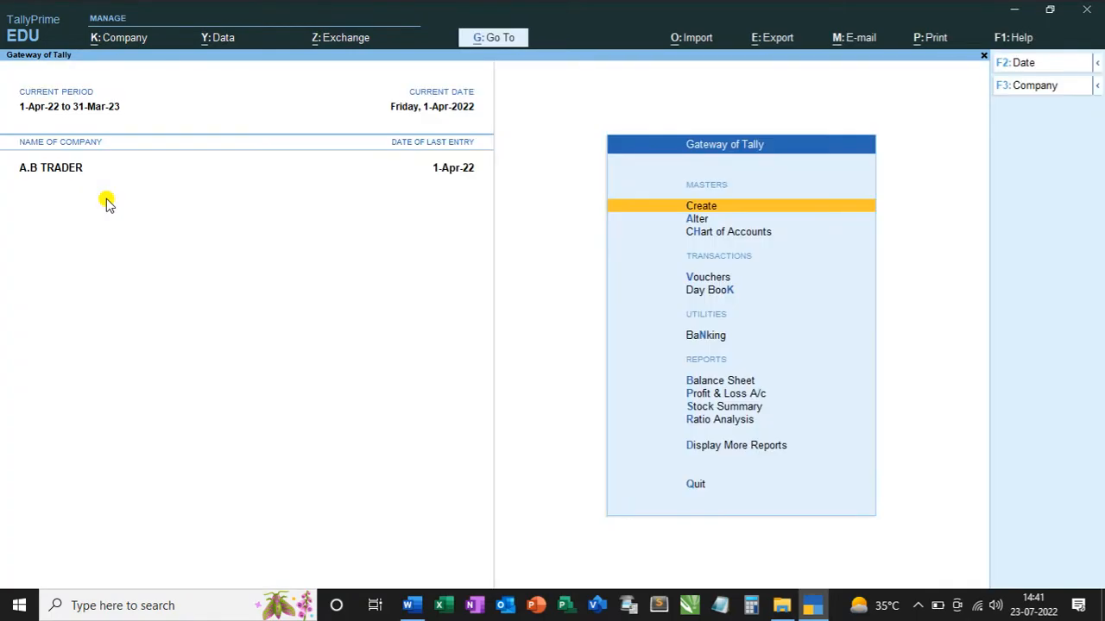
Check the second journal entry in Word, then start a new payment voucher in TallyPrime dated 1-5-2022.
key("alt+Tab")
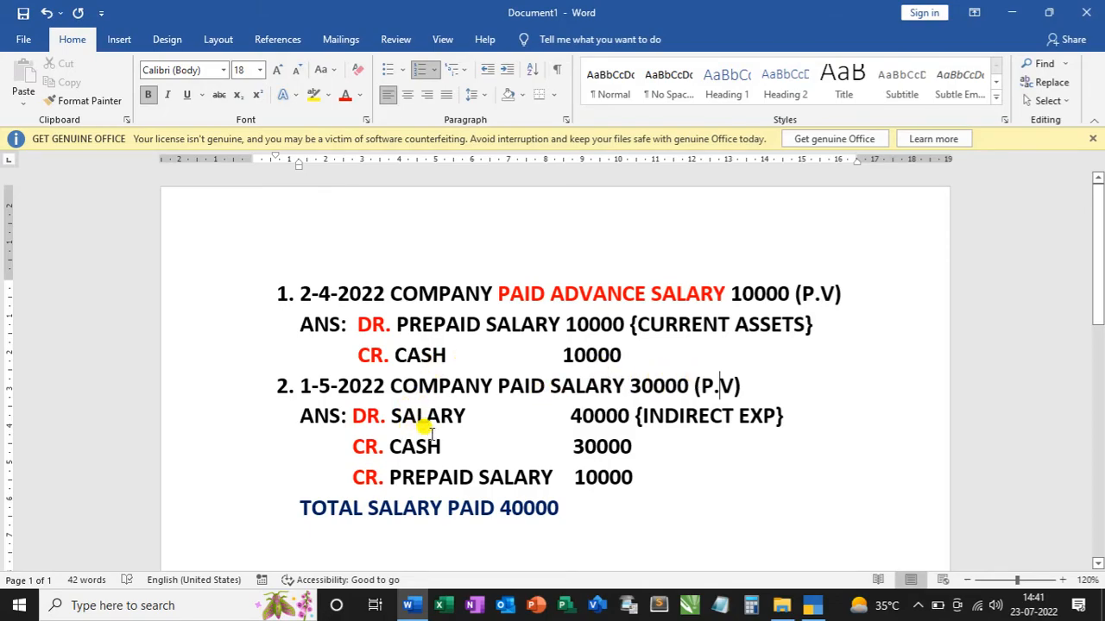
key("alt+Tab")
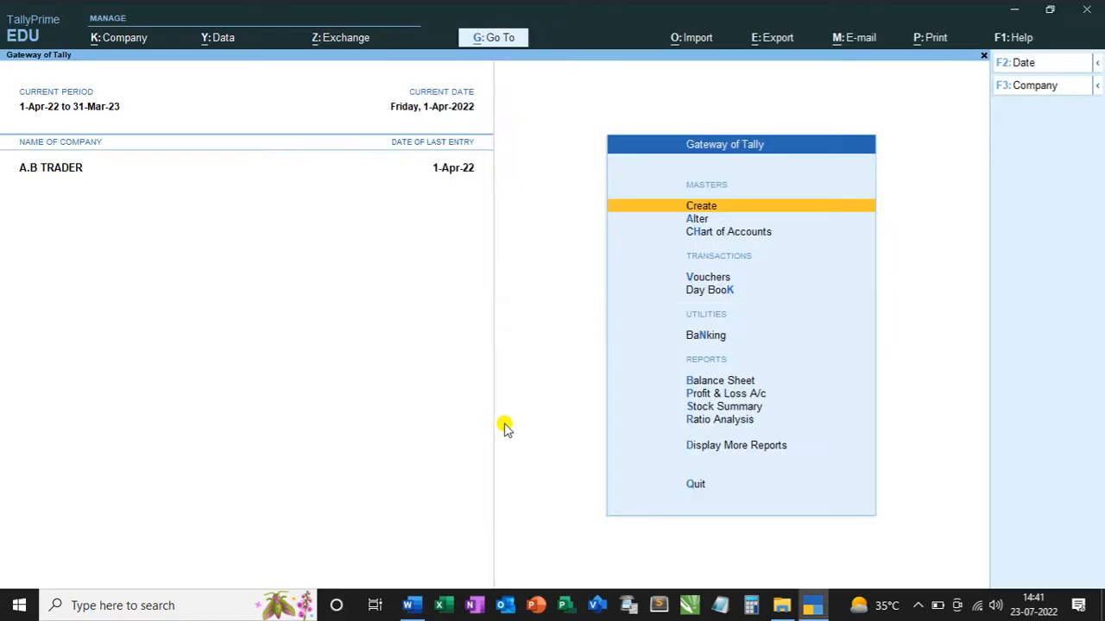
key("Down")
key("Down")
key("Down")
key("Return")
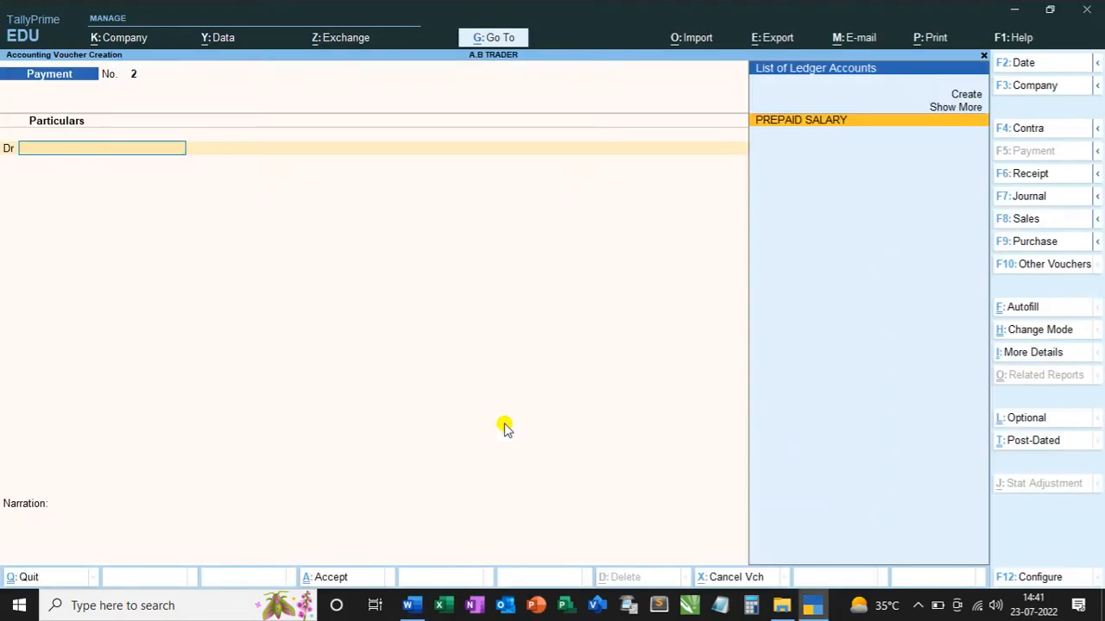
key("F2")
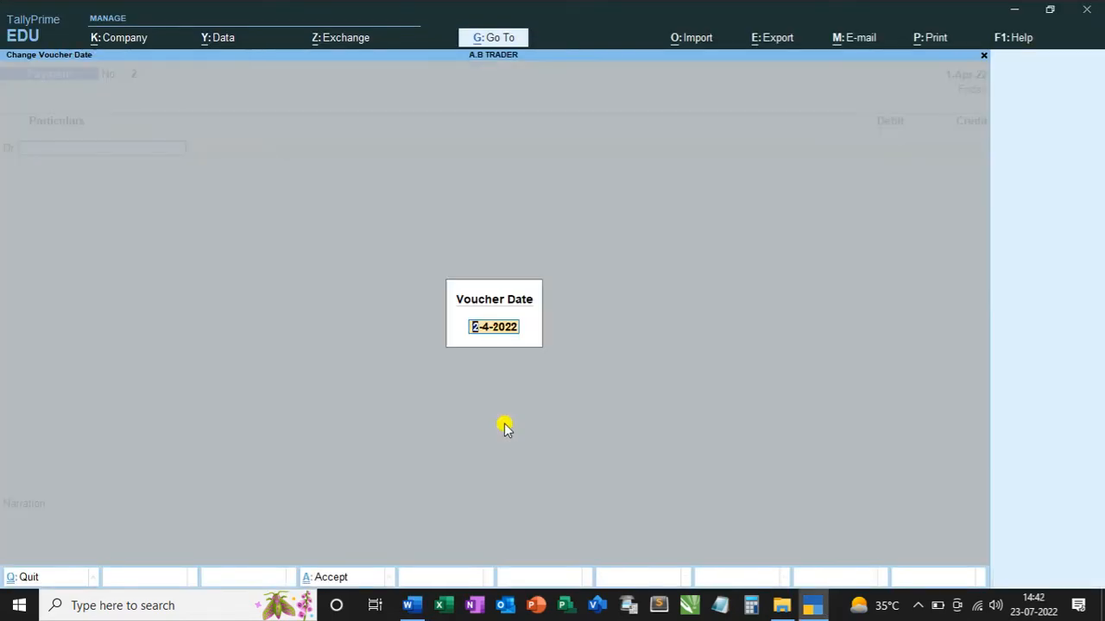
type("1-4")
key("Return")
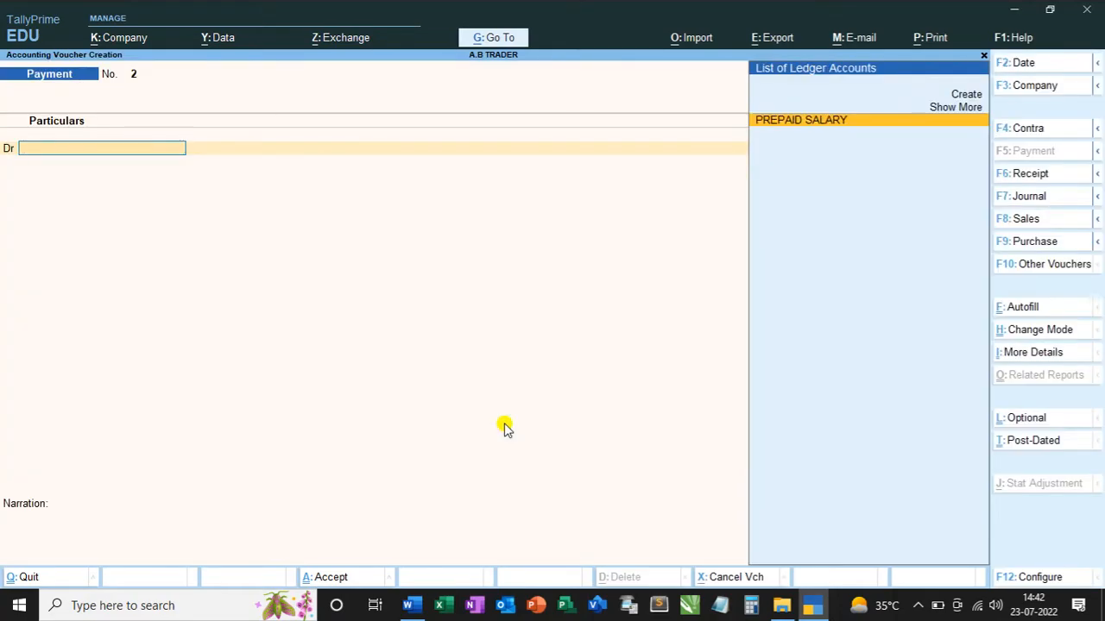
Create a new ledger named SALARY for the voucher's debit line, leaving the alias and description empty.
key("Up")
key("Up")
key("Return")
type("SALARY")
key("Return")
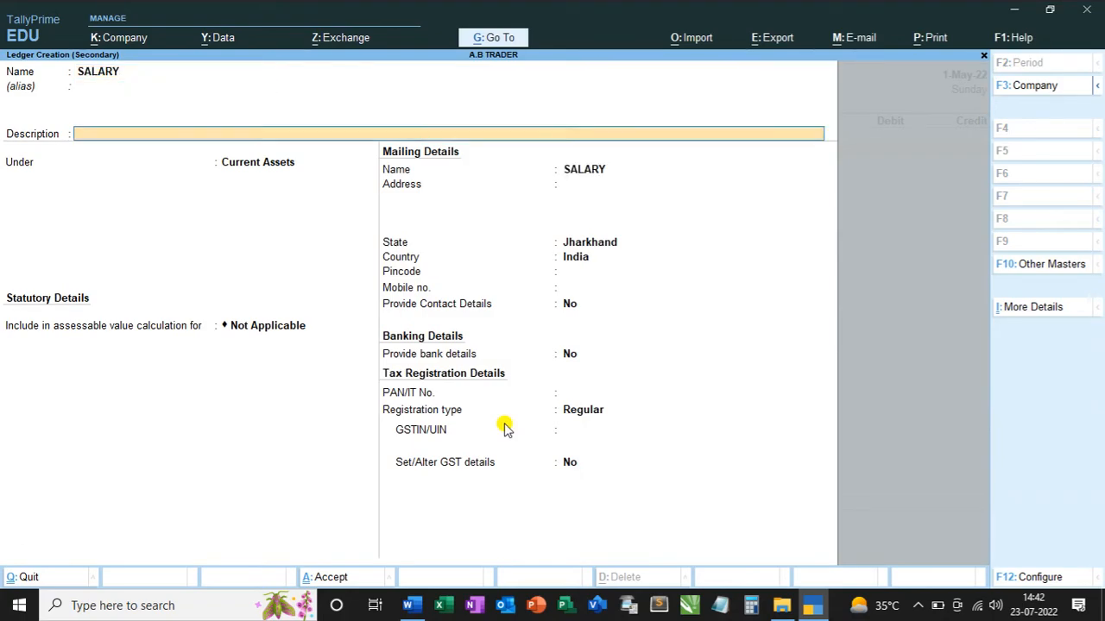
key("Return")
Group the SALARY ledger under Indirect Expenses and save it with the remaining details at their defaults.
type("IND")
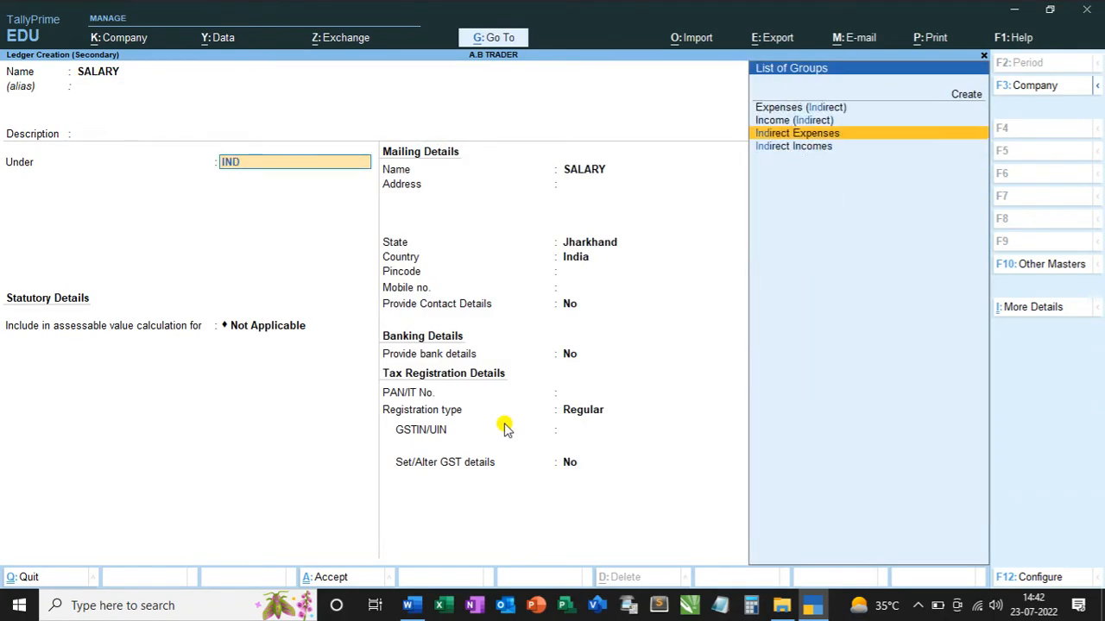
key("Return")
key("Return")
key("Return")
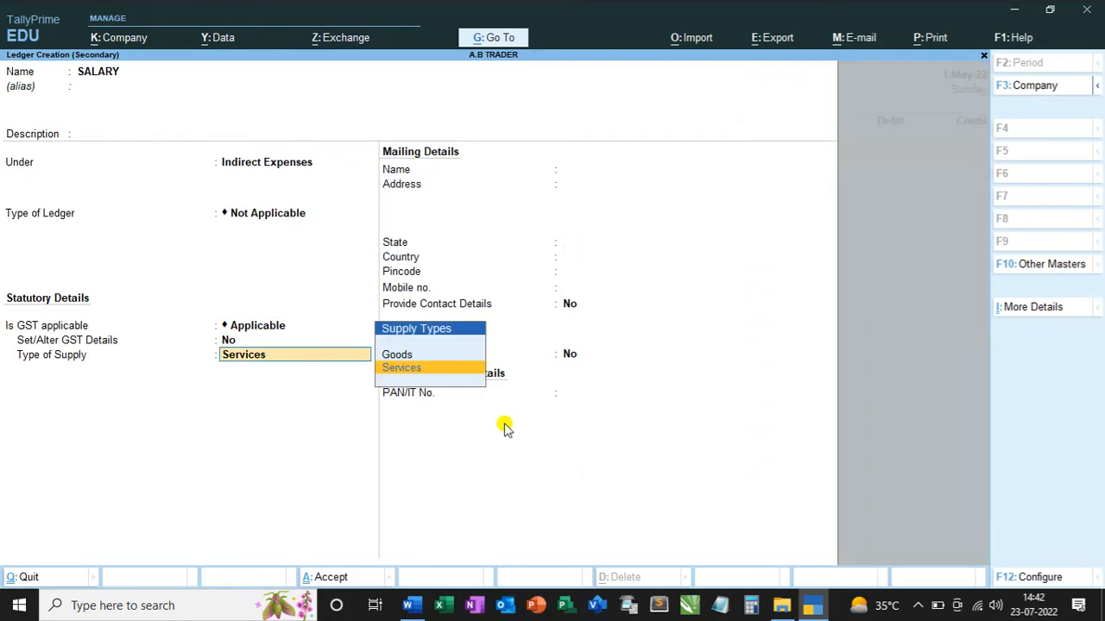
key("Return")
key("Return")
key("Return")
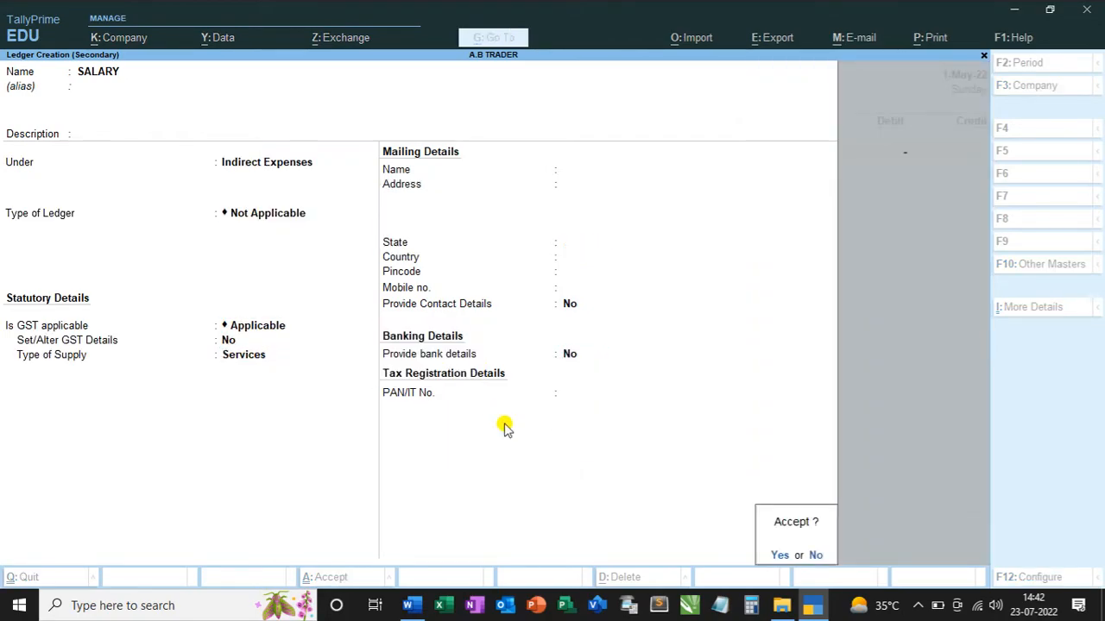
key("Return")
Debit SALARY with 40000 and credit Cash with 30000 in the payment voucher.
type("40000")
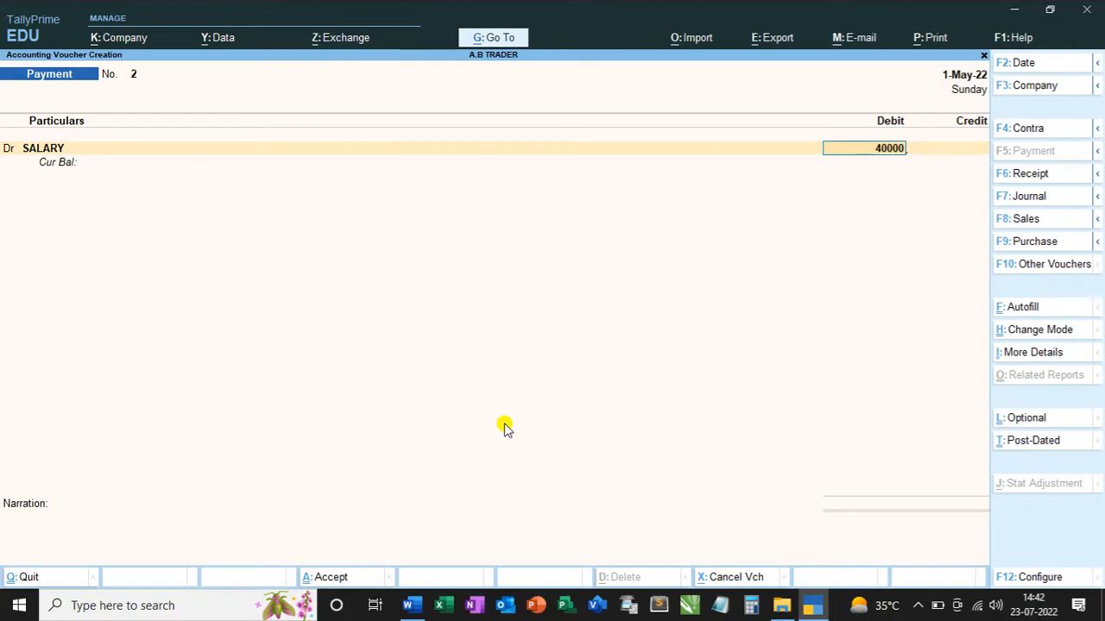
key("Return")
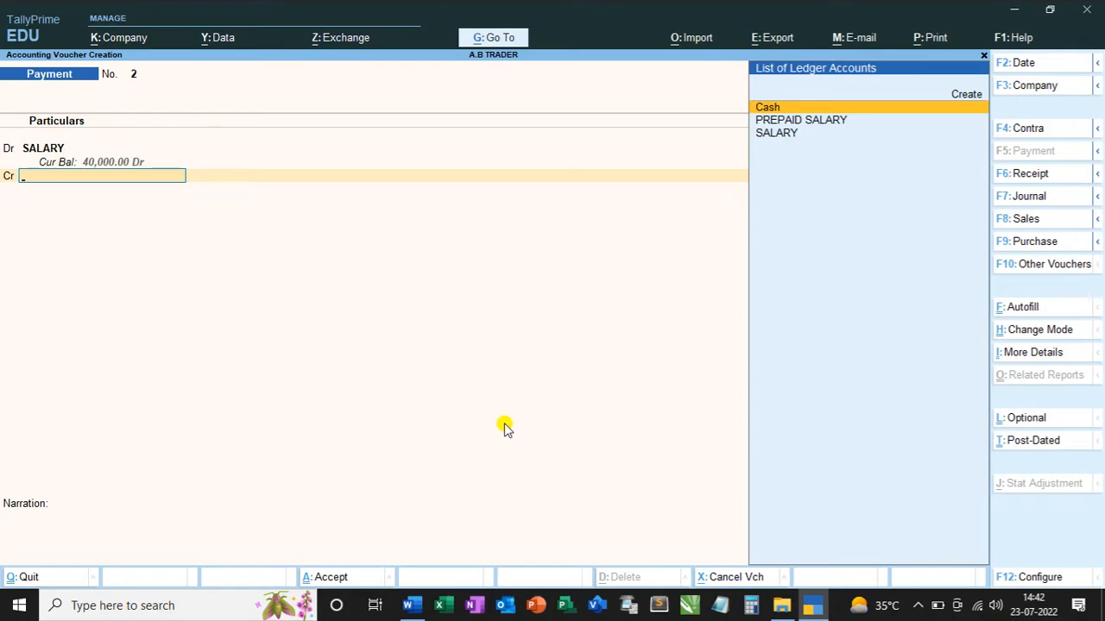
key("Return")
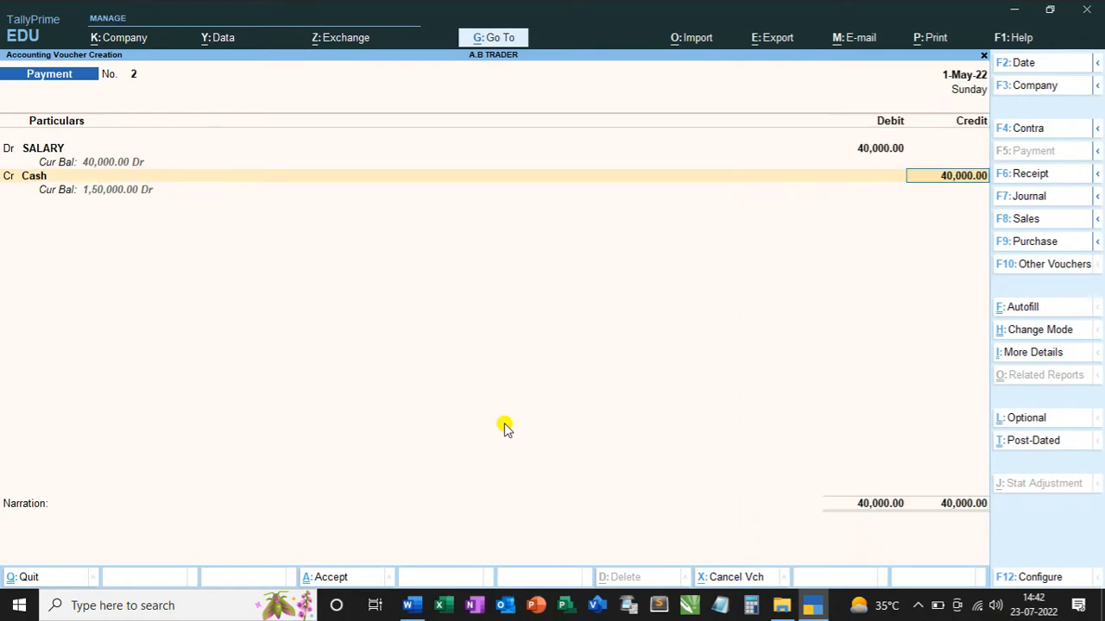
type("30000")
key("Return")
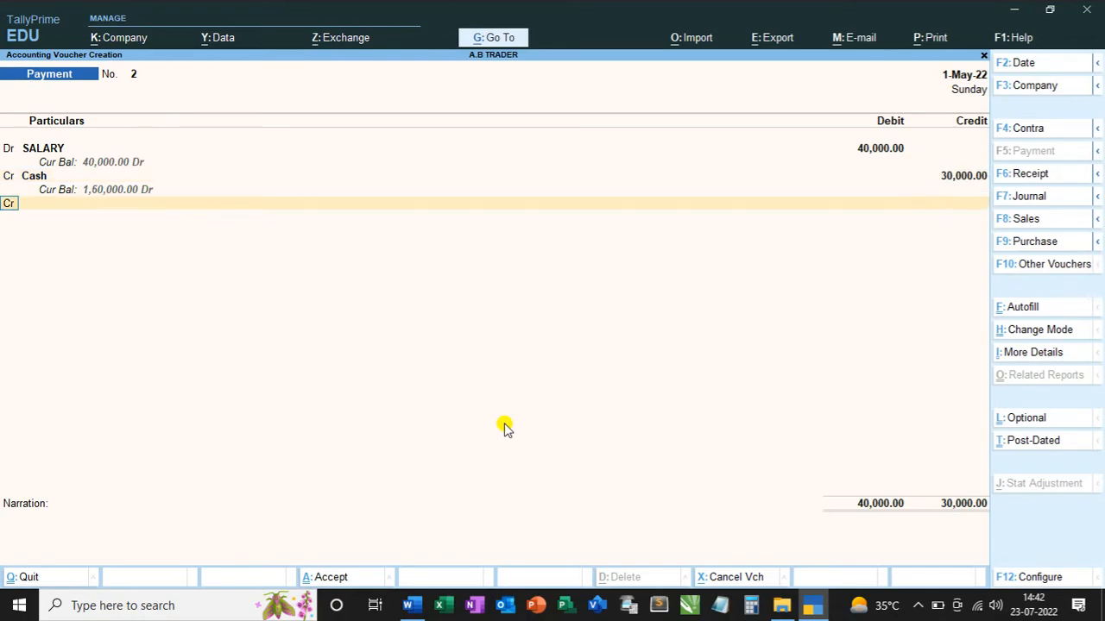
Credit PREPAID SALARY with 10000, save the voucher without a narration, and return to the Gateway of Tally.
key("Down")
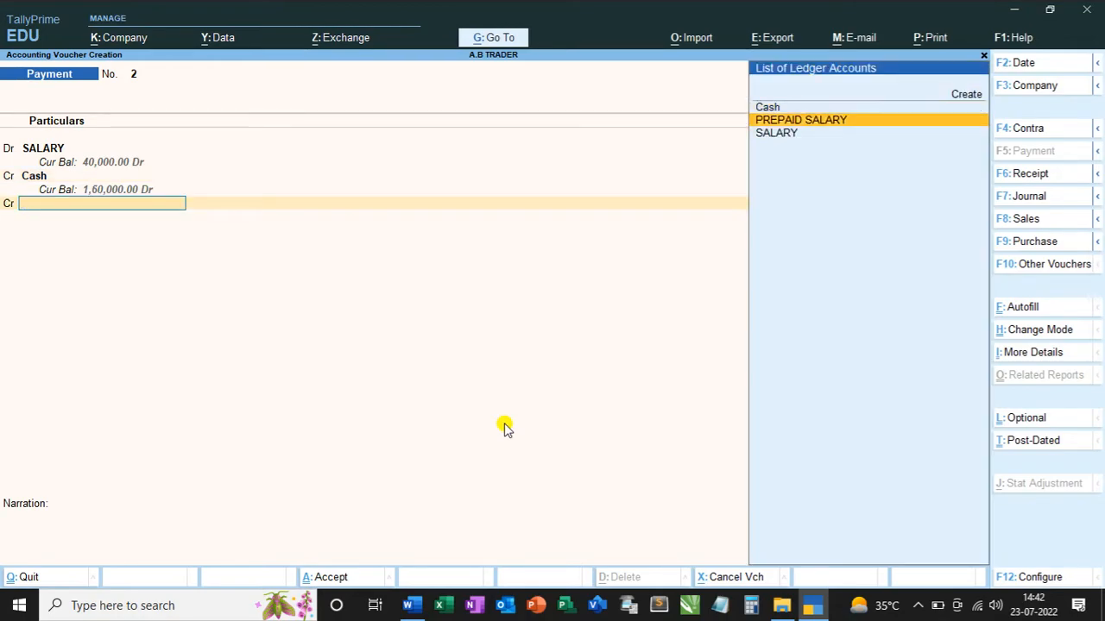
key("Return")
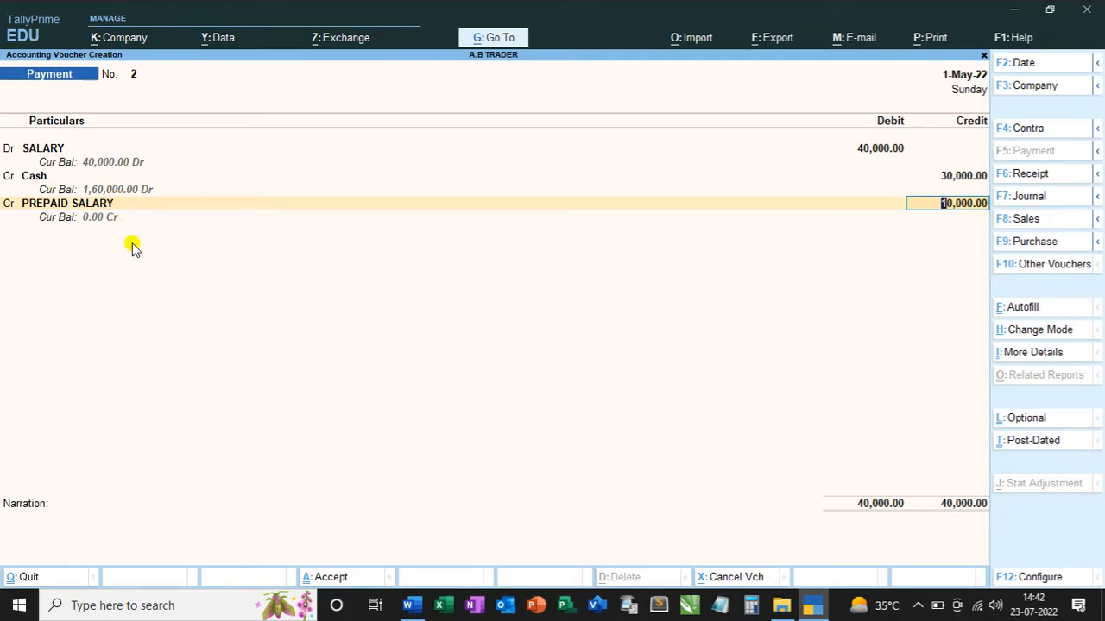
key("Return")
key("Return")
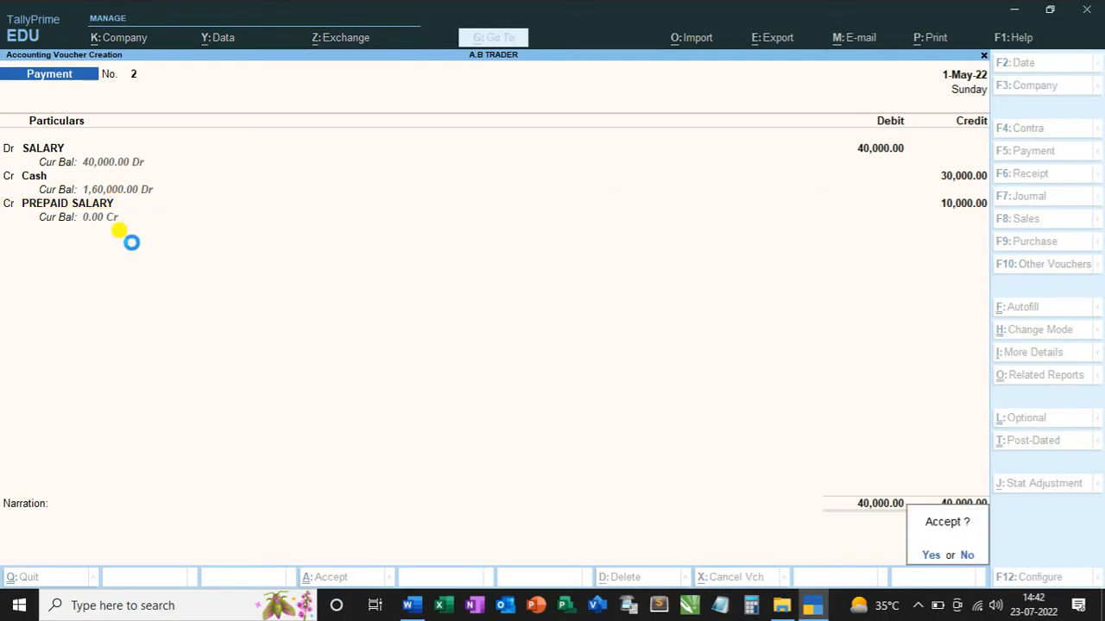
key("Return")
key("Escape")
key("Return")
key("Escape")
key("Escape")
Examine the Cash-in-Hand and PREPAID SALARY lines under Current Assets on the detailed balance sheet.
key("Down")
key("Down")
key("Down")
key("Down")
key("Down")
key("Down")
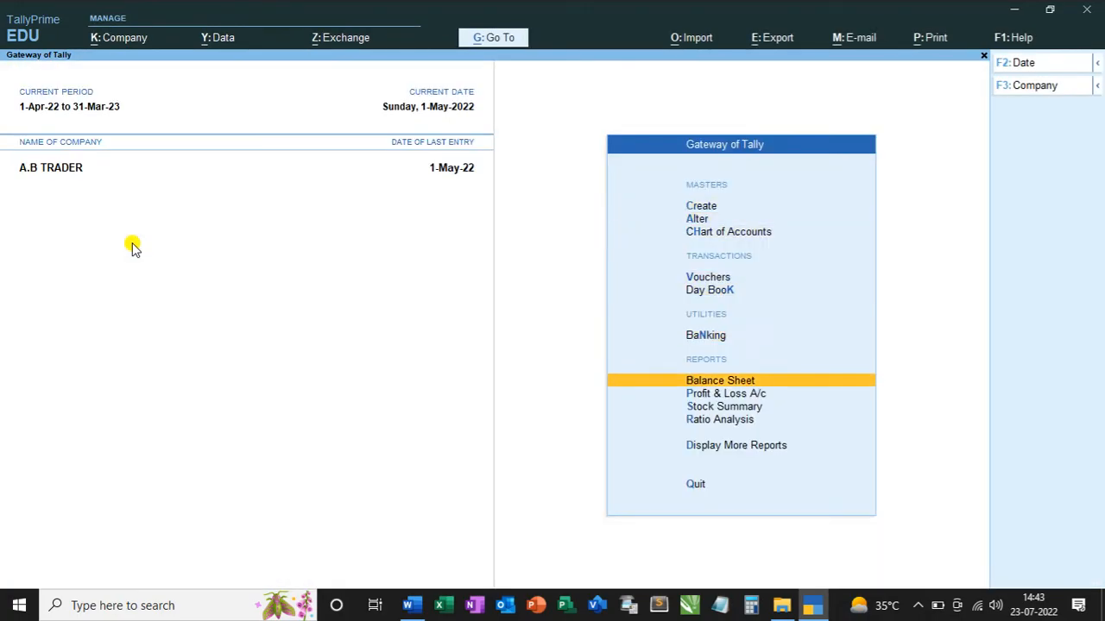
key("Return")
key("alt+F5")
key("Right")
key("Down")
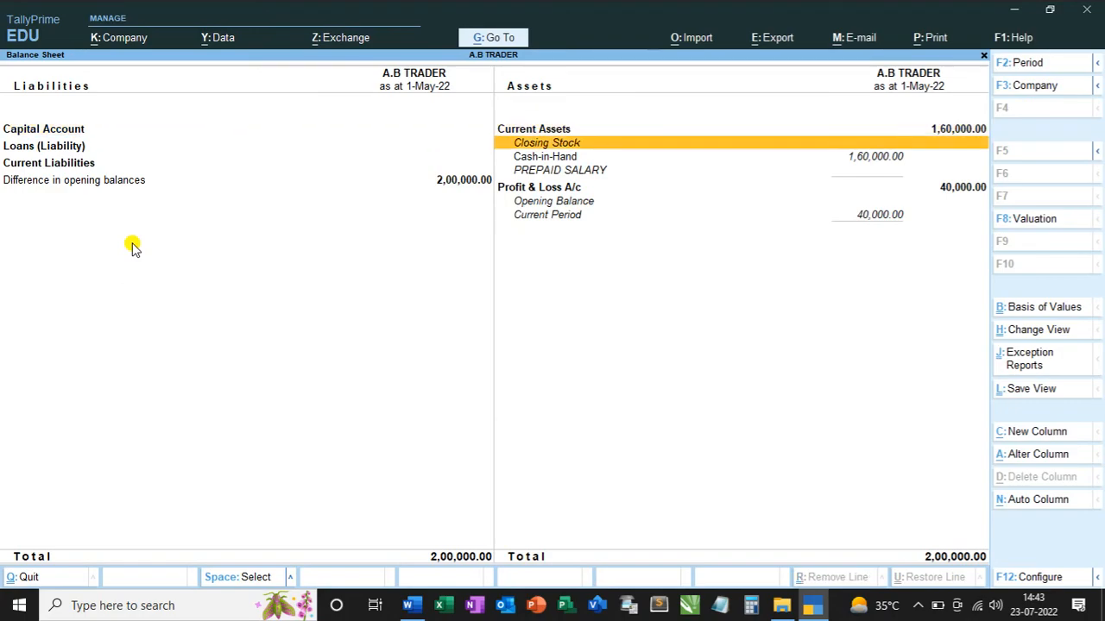
key("Down")
key("Down")
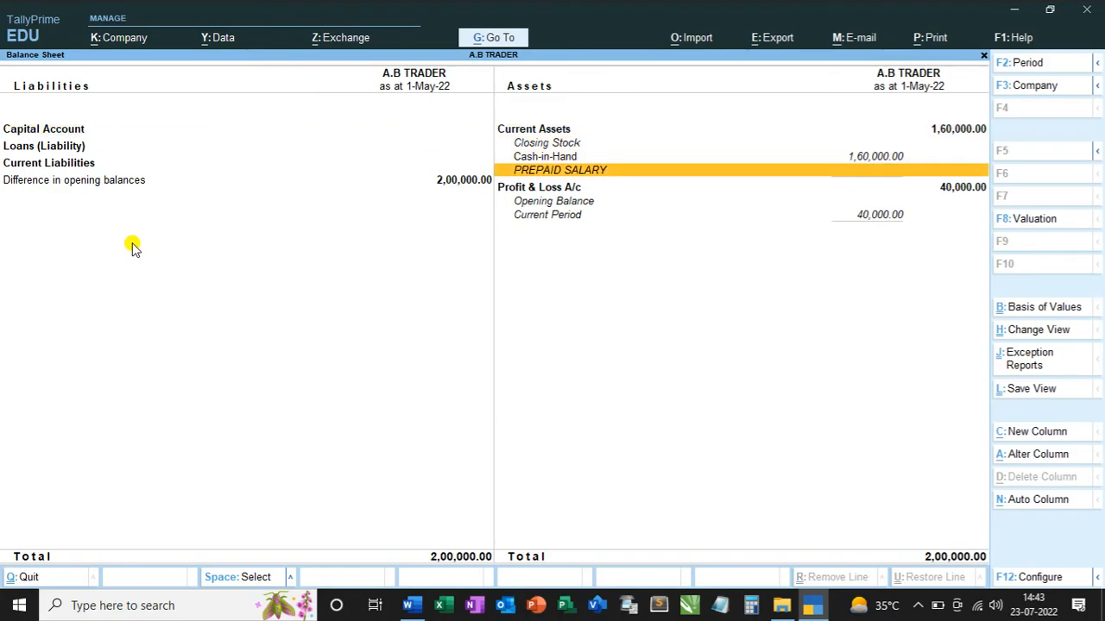
key("Up")
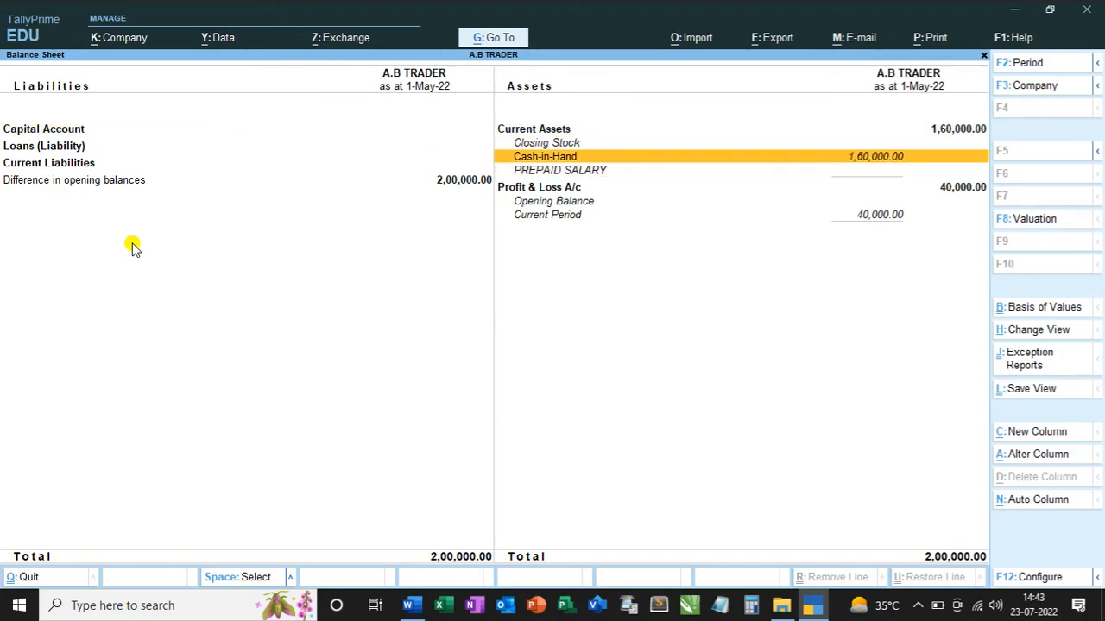
Examine the SALARY line under Indirect Expenses in the detailed Profit & Loss A/c, and switch back to the journal entries in Word.
key("Escape")
key("Down")
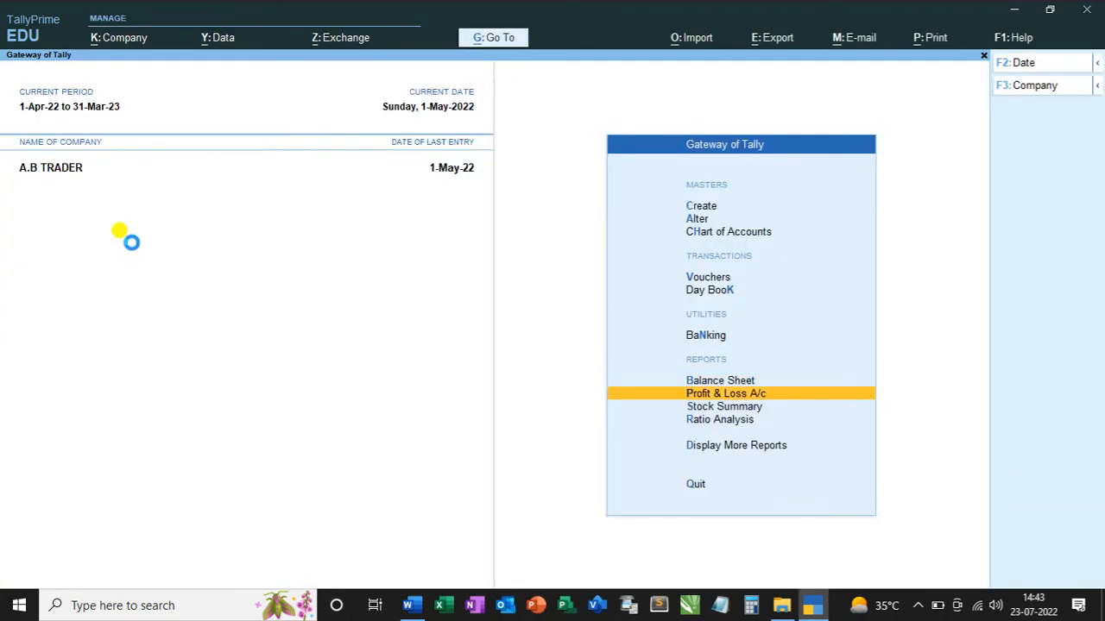
key("Return")
key("alt+F1")
key("Down")
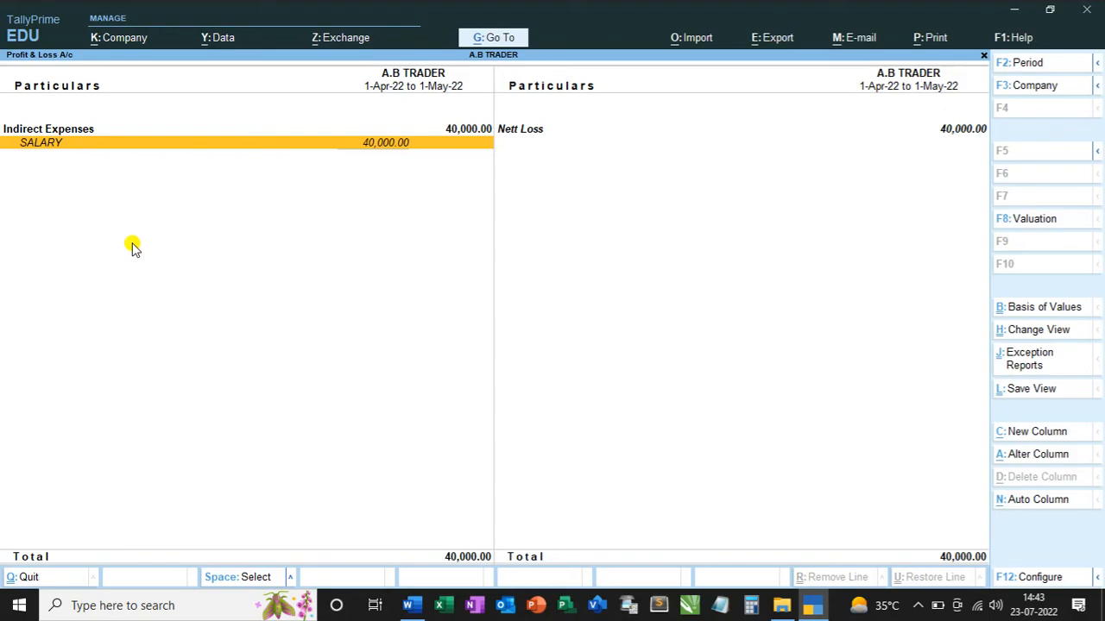
key("alt+Tab")
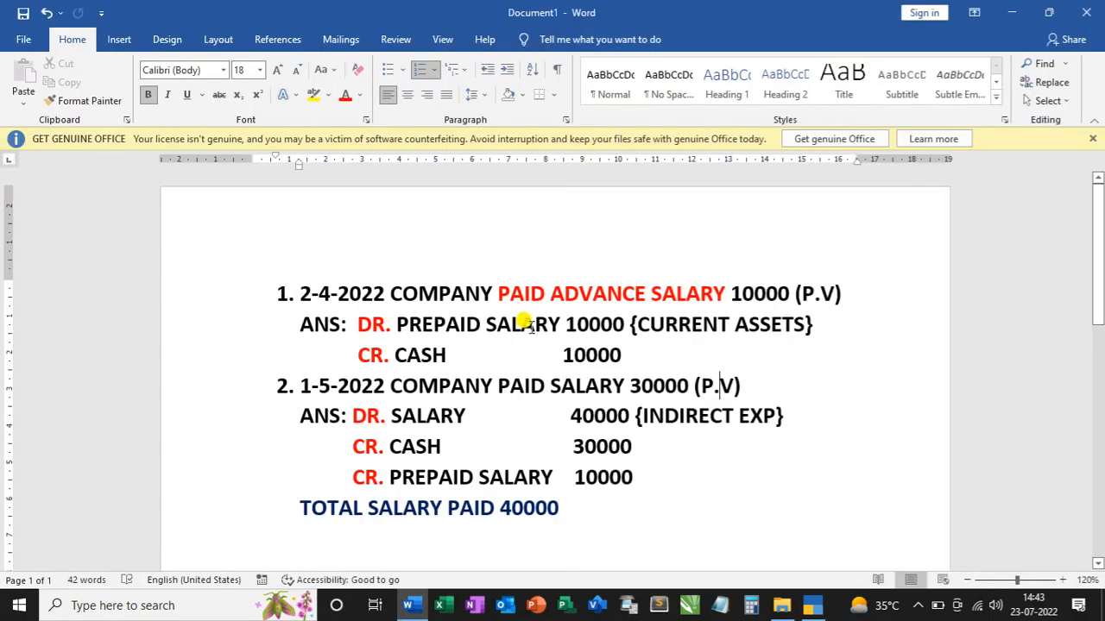